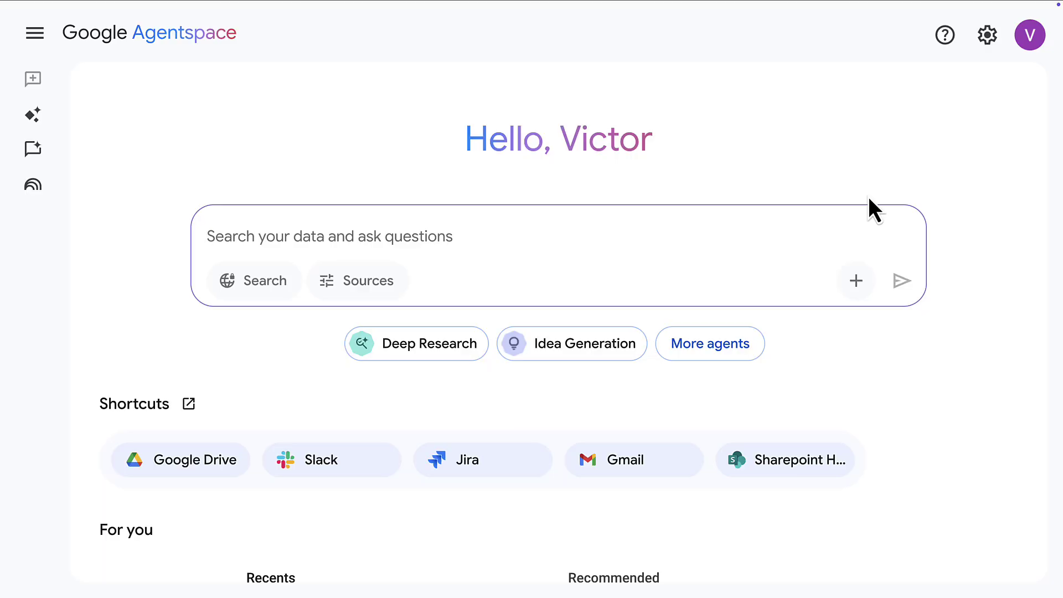
Review the list of connected data sources
click(392, 288)
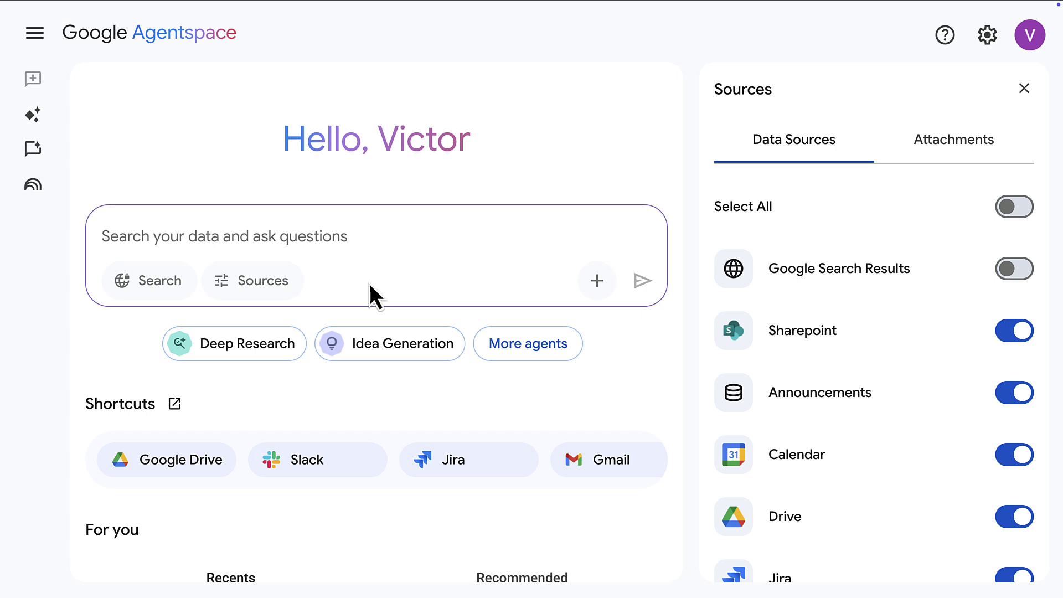
scroll(928, 388, down, 7)
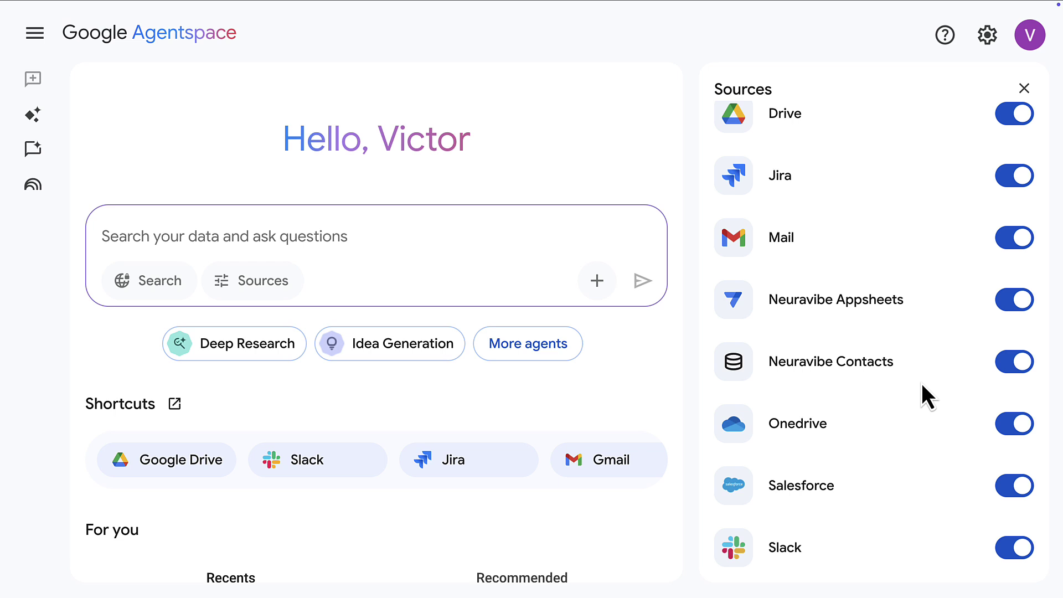
scroll(921, 383, up, 7)
click(1024, 88)
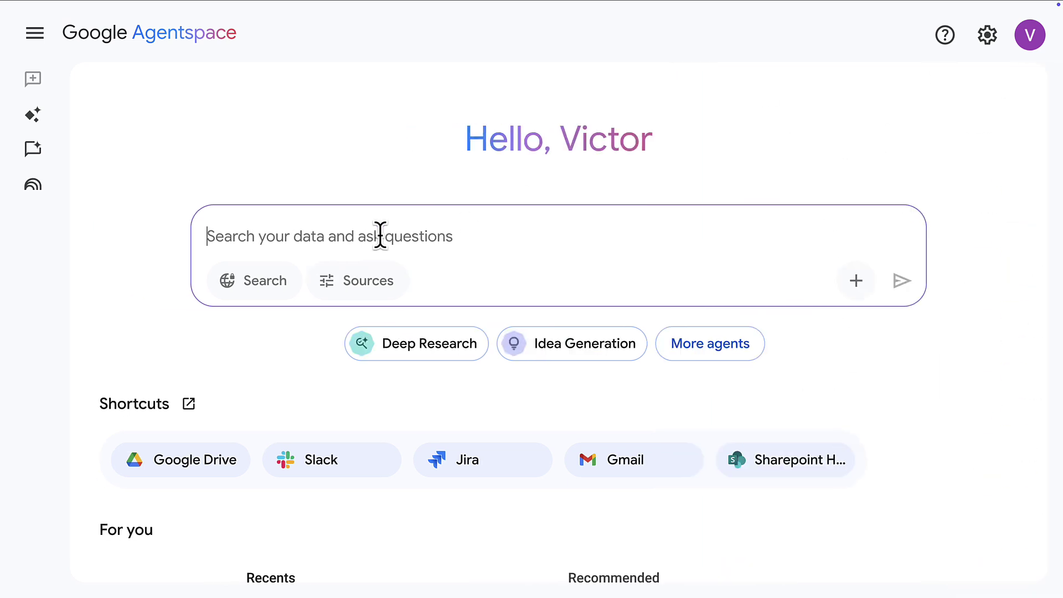
Ask 'what are my highest revenue sales opportunities?' and zoom out to read the answer
text(what are my highest revenue sales opportunities?)
key(Return)
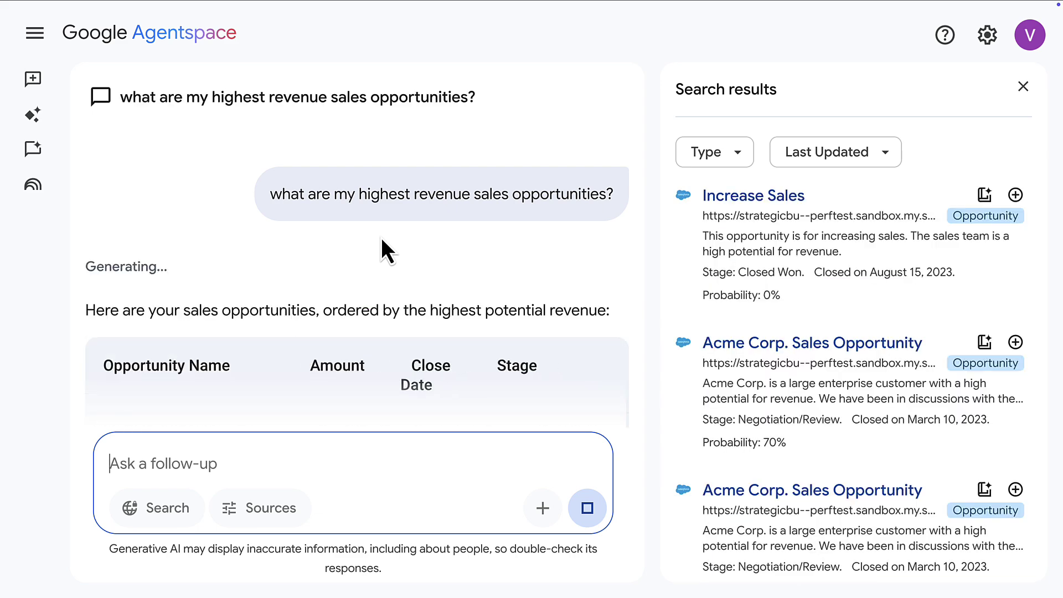
scroll(584, 322, down, 3)
key(ctrl+minus)
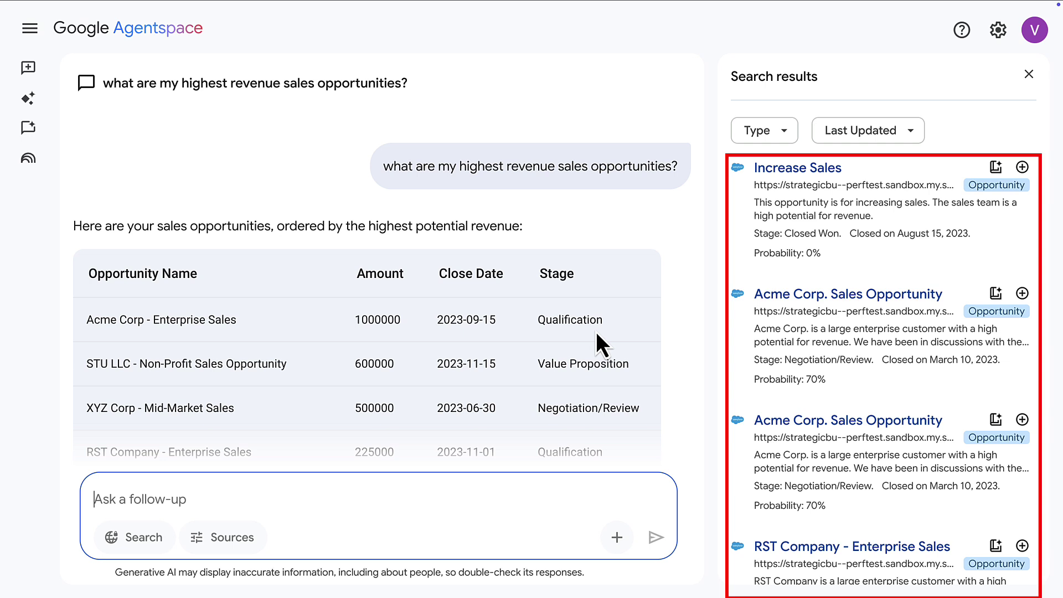
scroll(608, 333, down, 3)
scroll(617, 332, down, 5)
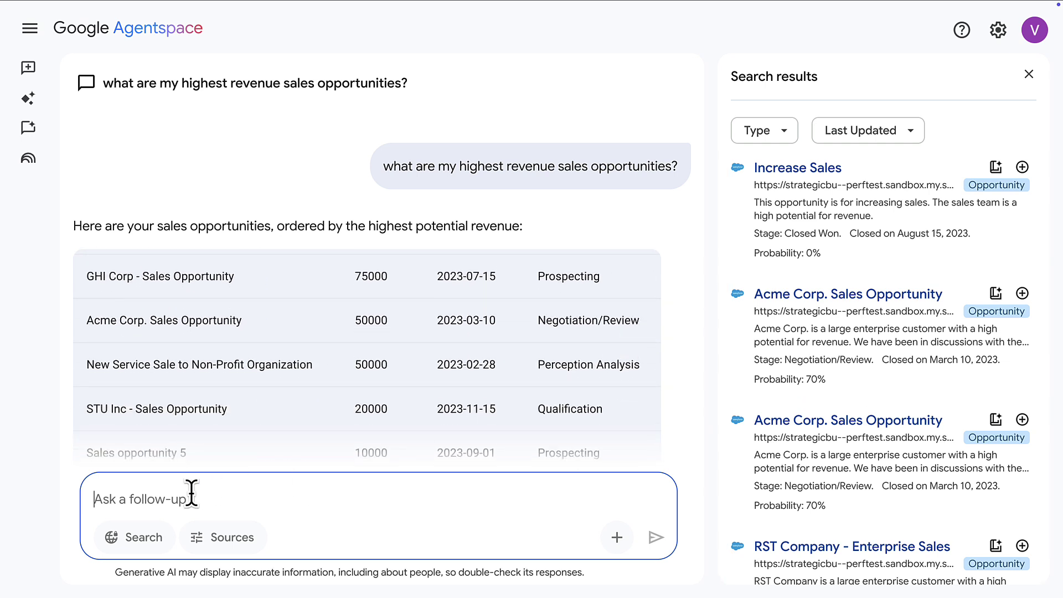
Request a table of opportunity ID, name, customer type, revenue potential, stage and next steps
text(show opportunity l)
text(d, name, customer )
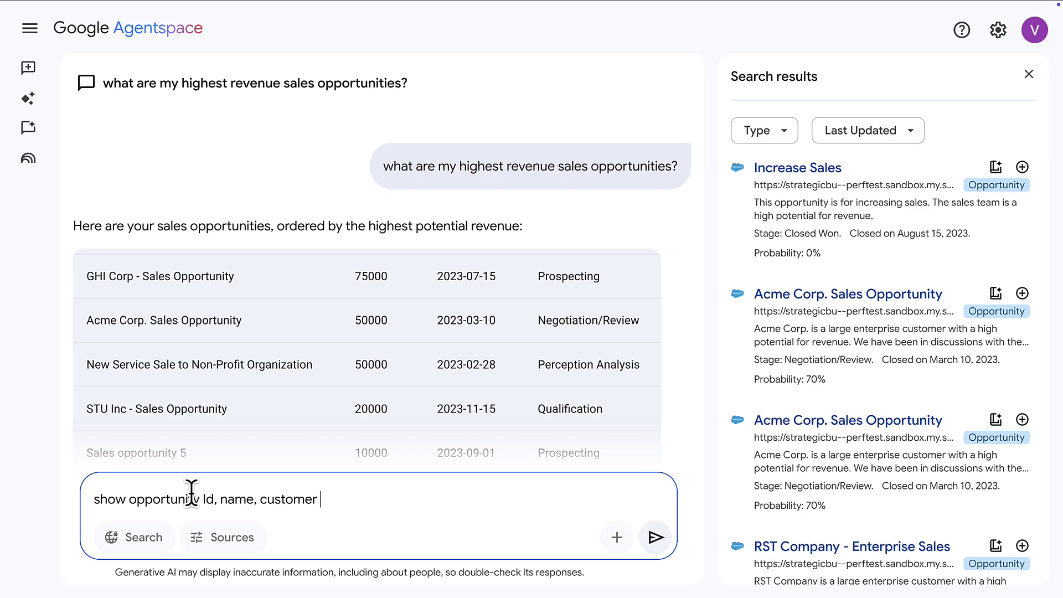
text(type, revenue potential, stage, next steps as a table)
key(Return)
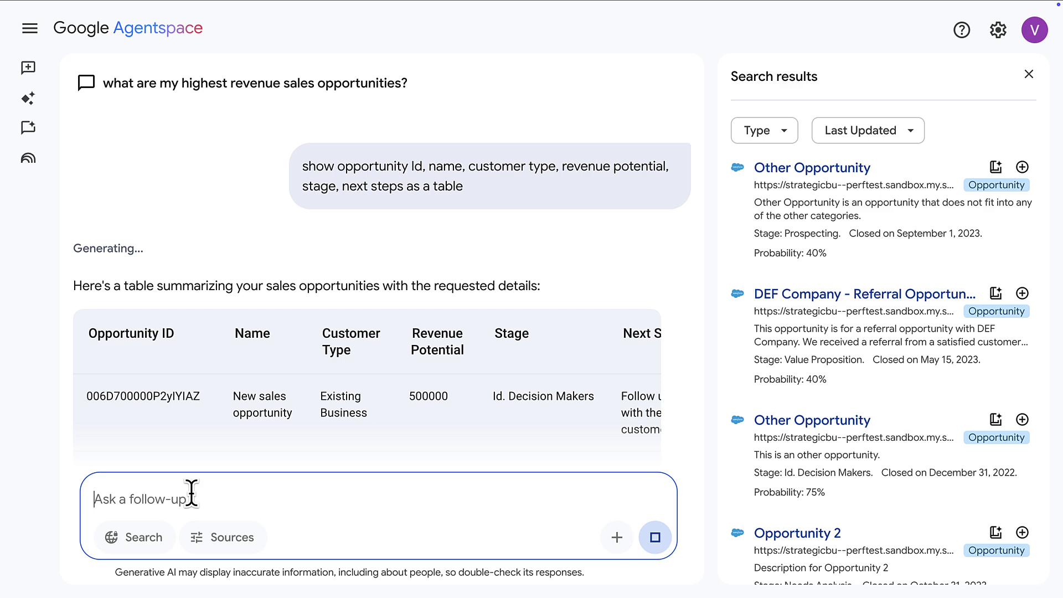
scroll(632, 346, down, 5)
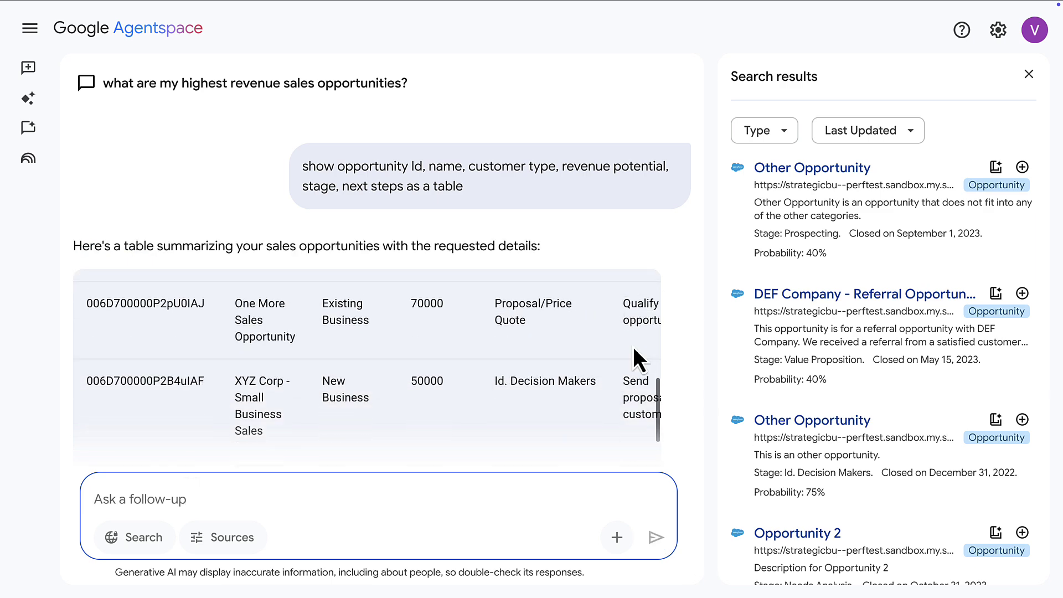
scroll(599, 362, down, 3)
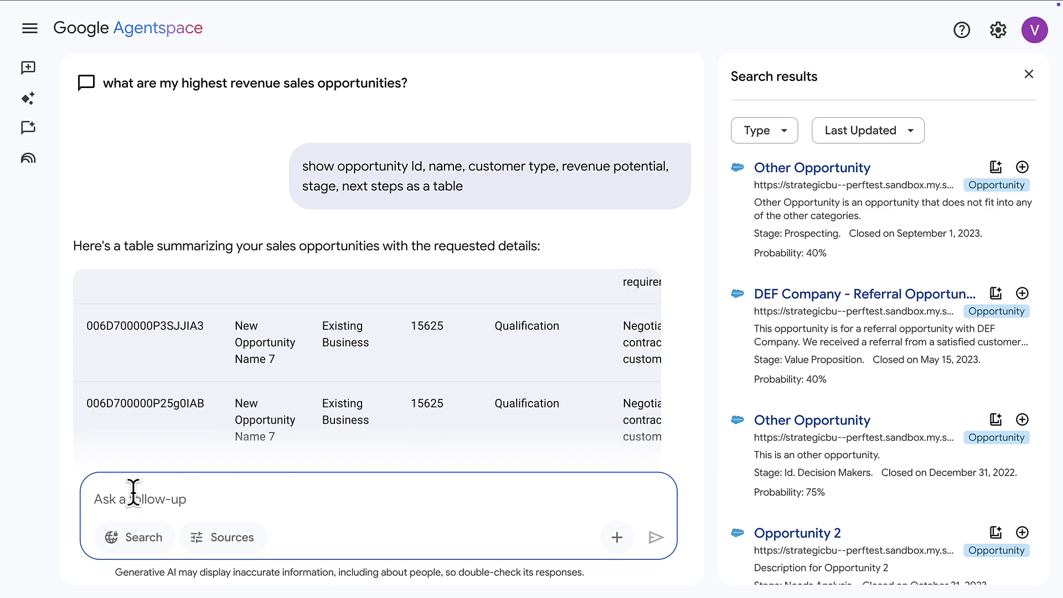
Ask for an email to Acme Corp pitching Neuravibe AI's capabilities
text(generate an email to Acme Corp pitching them Neuravibe AI's capabilities. This is a first email)
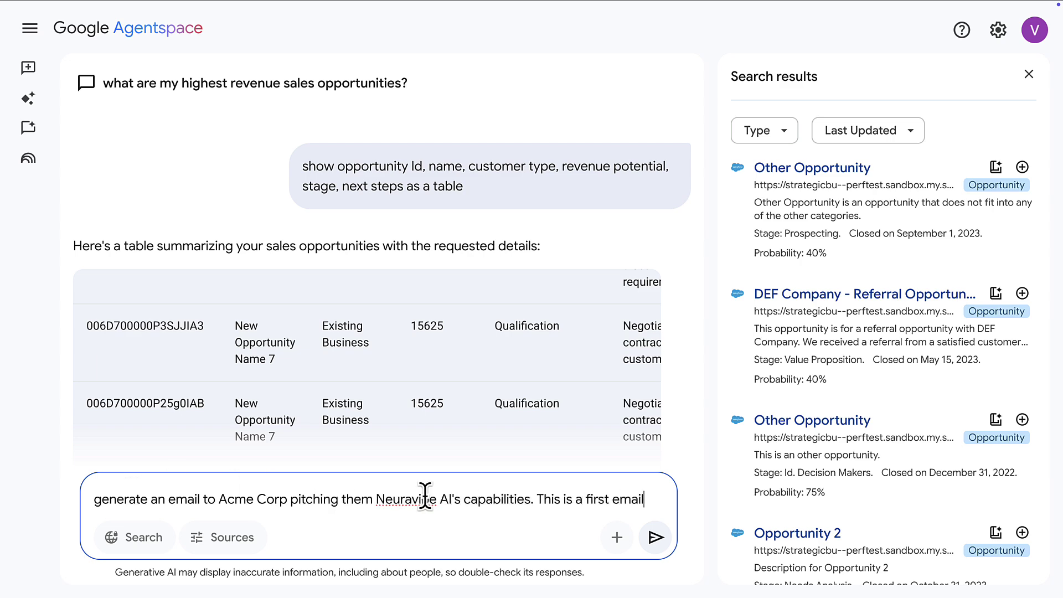
click(656, 538)
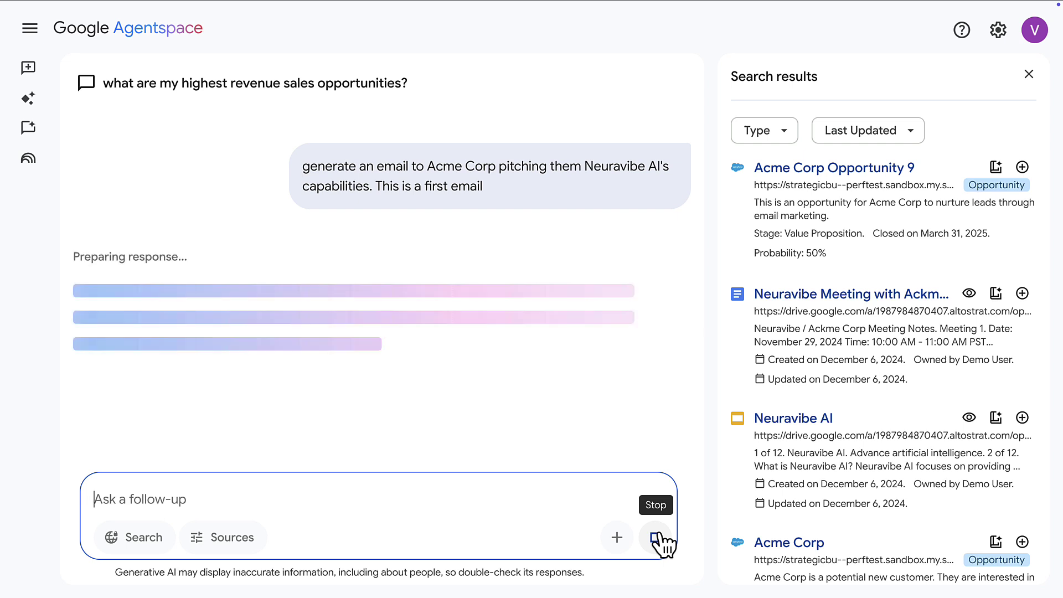
scroll(694, 407, down, 5)
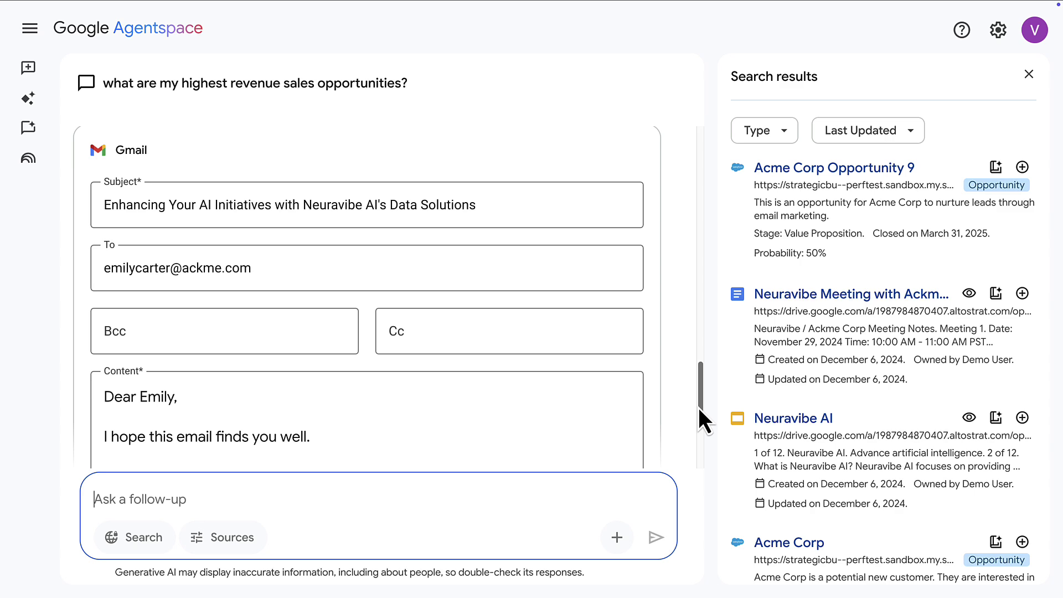
scroll(699, 408, down, 3)
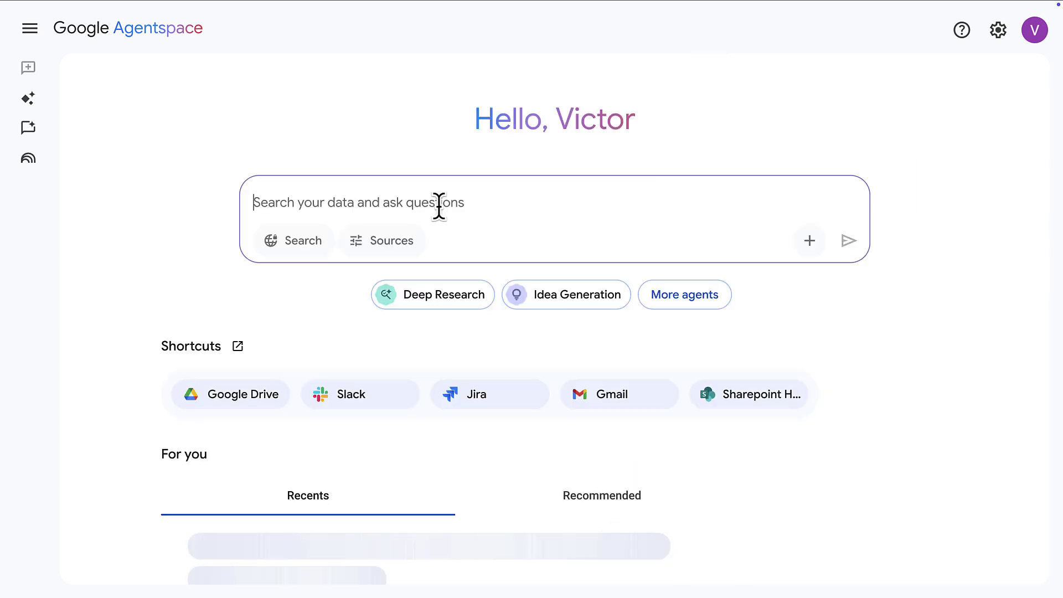
Ask about Neuravibe's vacation policy, then request a table of PTO types with accrual rates
text(what is the vacation polic)
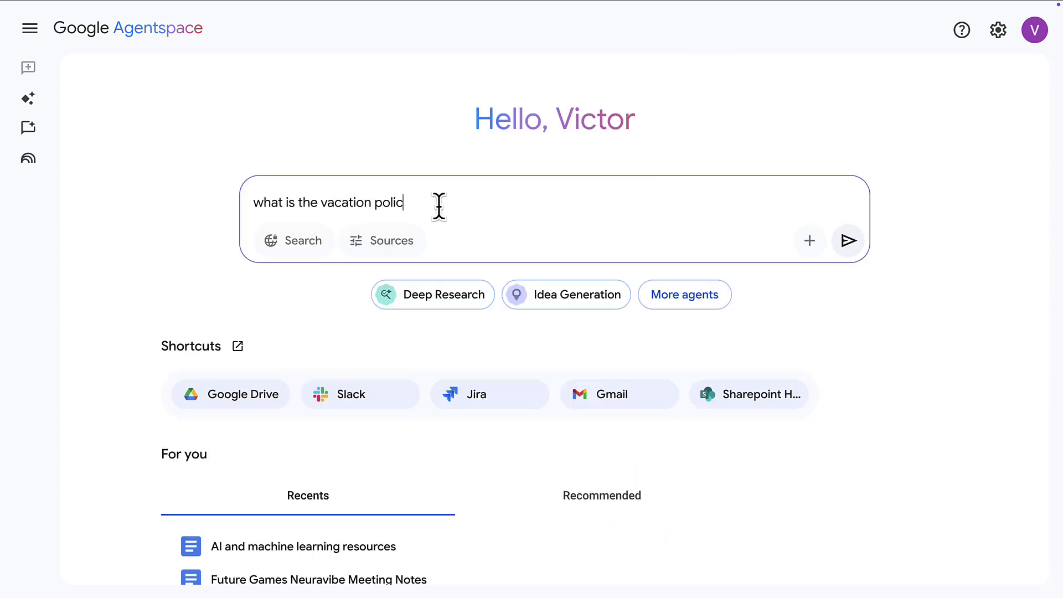
text(y at Neuravibe?)
key(Return)
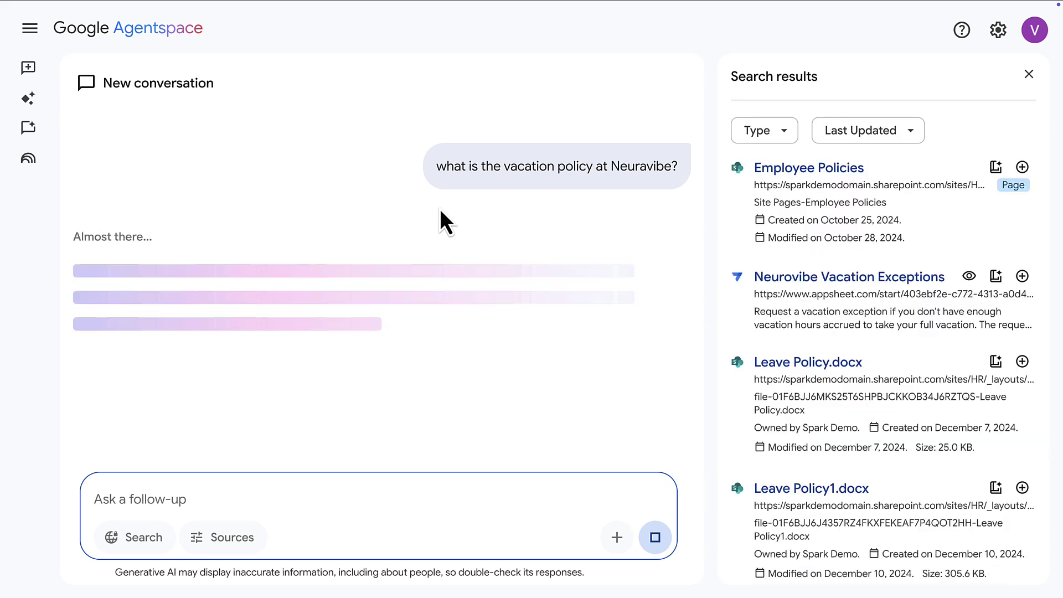
scroll(585, 353, down, 3)
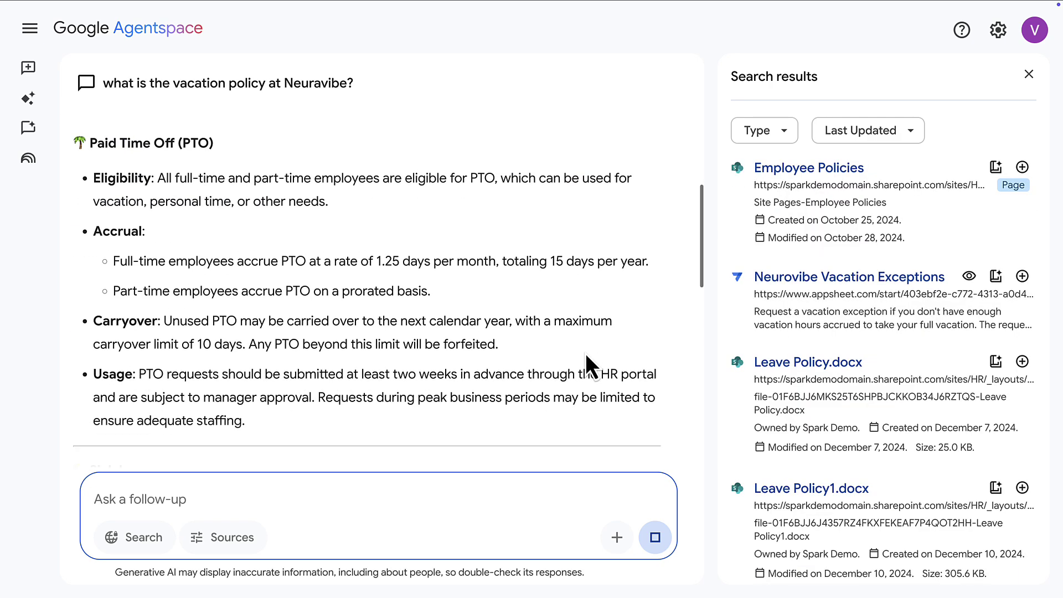
scroll(585, 351, down, 10)
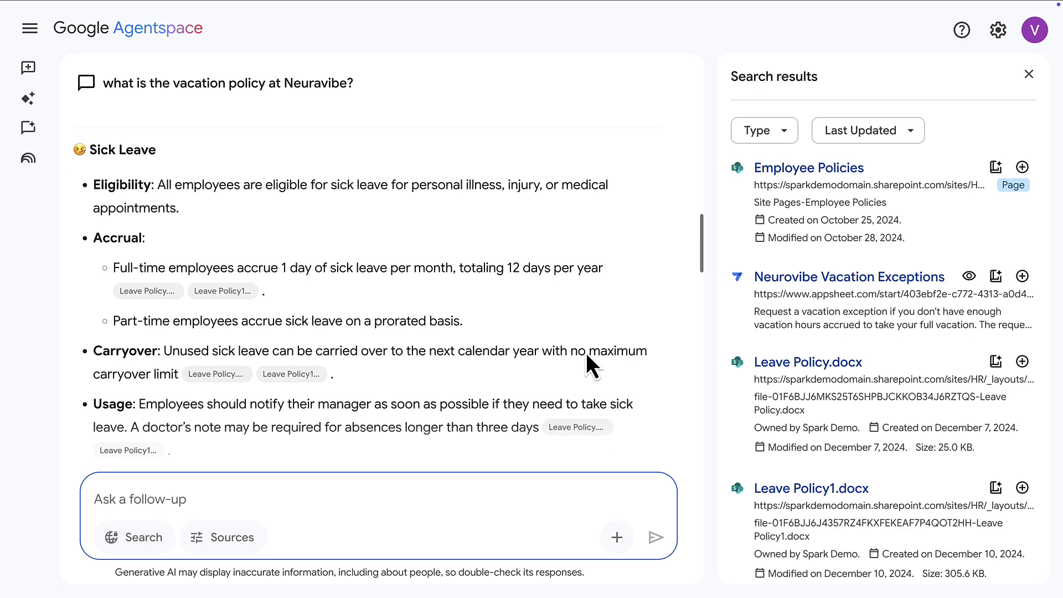
scroll(585, 351, down, 10)
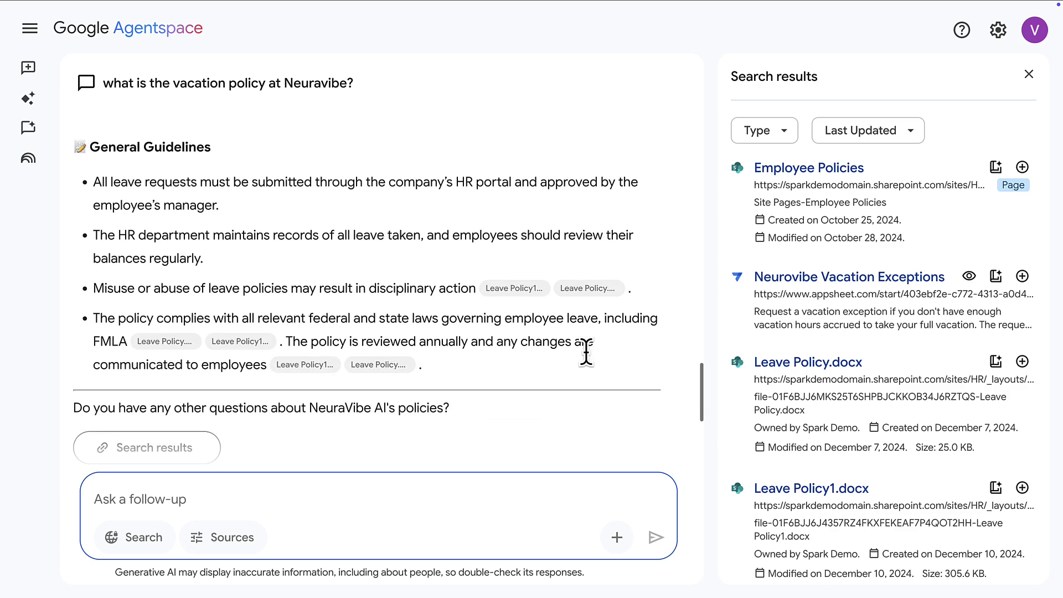
text(show me the PTO types in a table along with accrual rates)
key(Return)
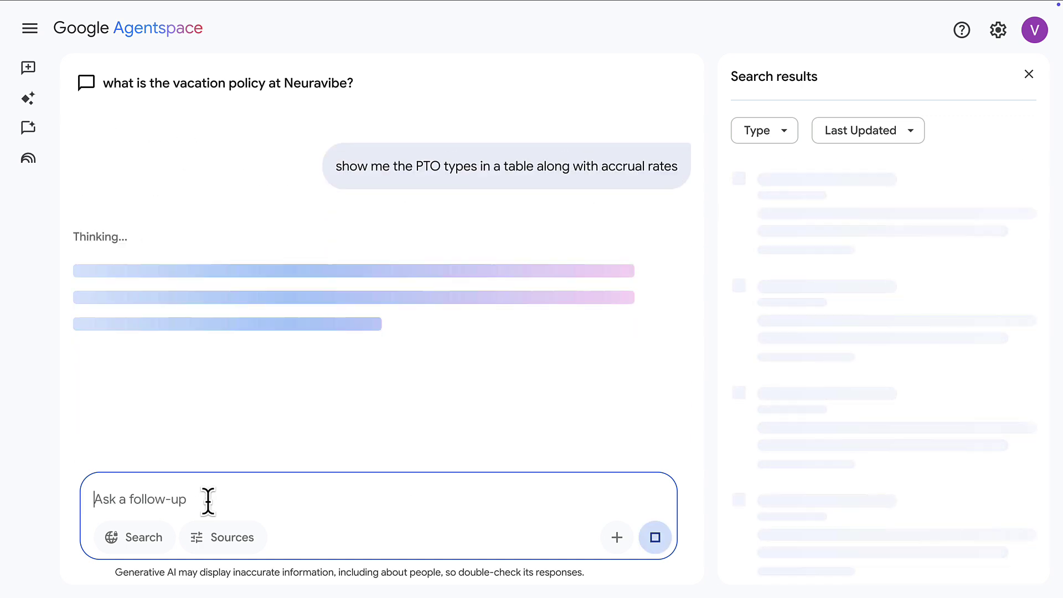
scroll(254, 449, down, 2)
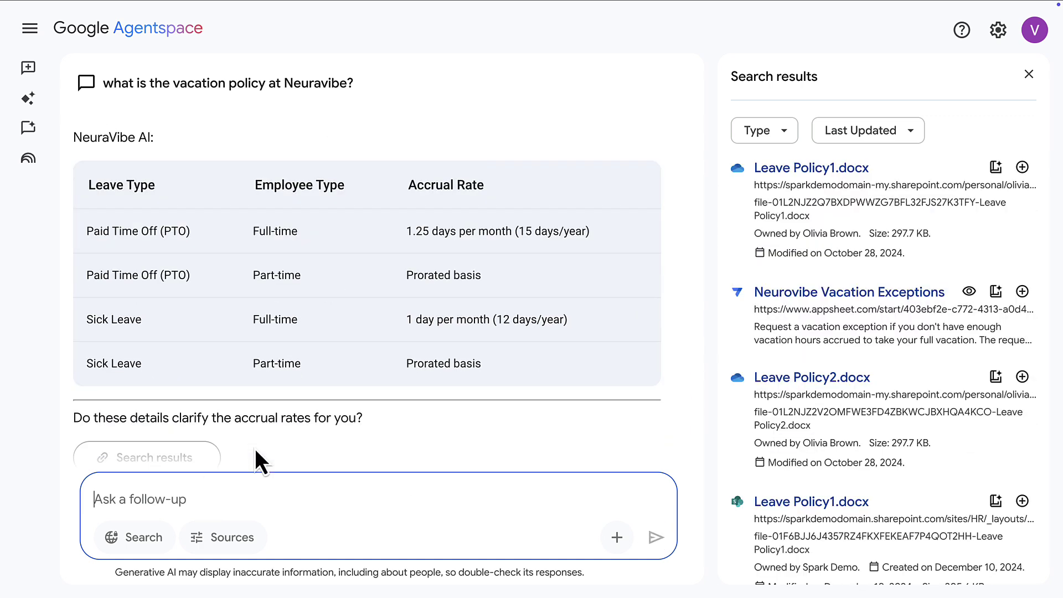
Ask how much PTO accrued since Jan 1, 2025 (21.25 days), then ask for more vacation
text(I joined the company on Jan )
text(1, 2025. I haven't used any vacation. How much PTO did I accr)
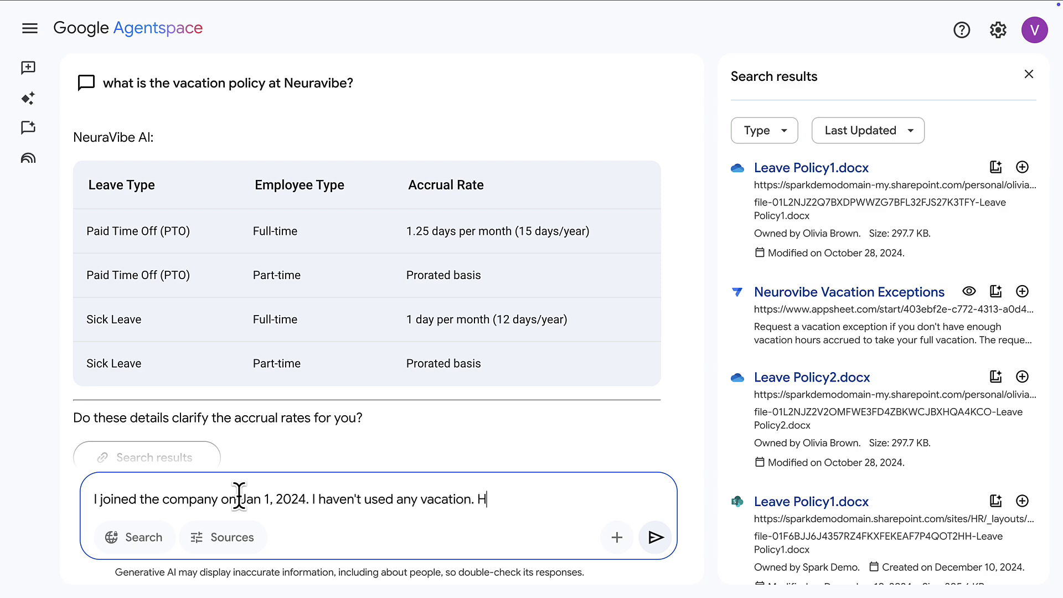
text(ue till now? Explain the calculation)
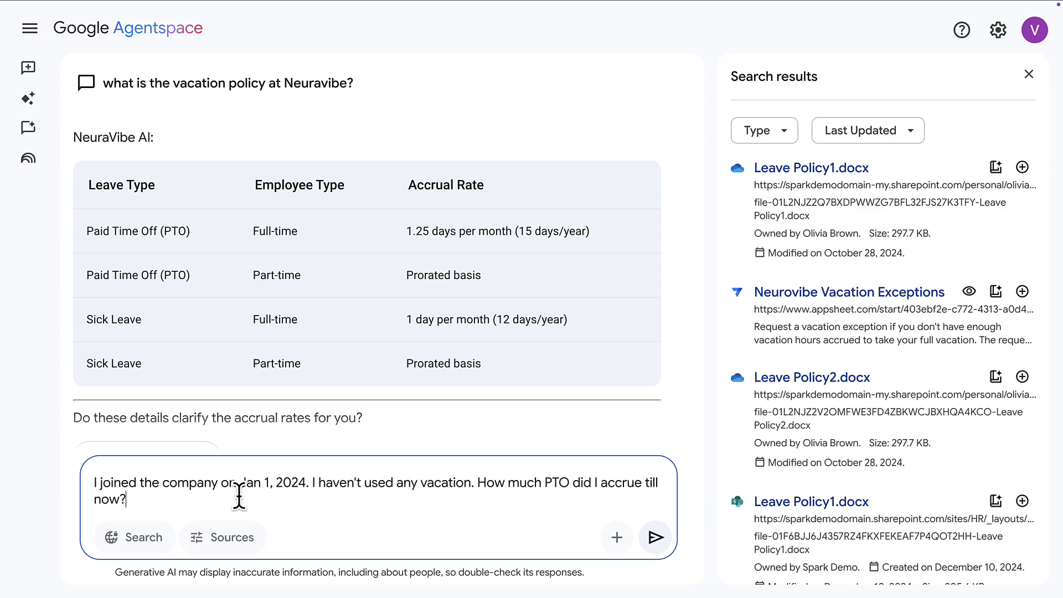
key(Return)
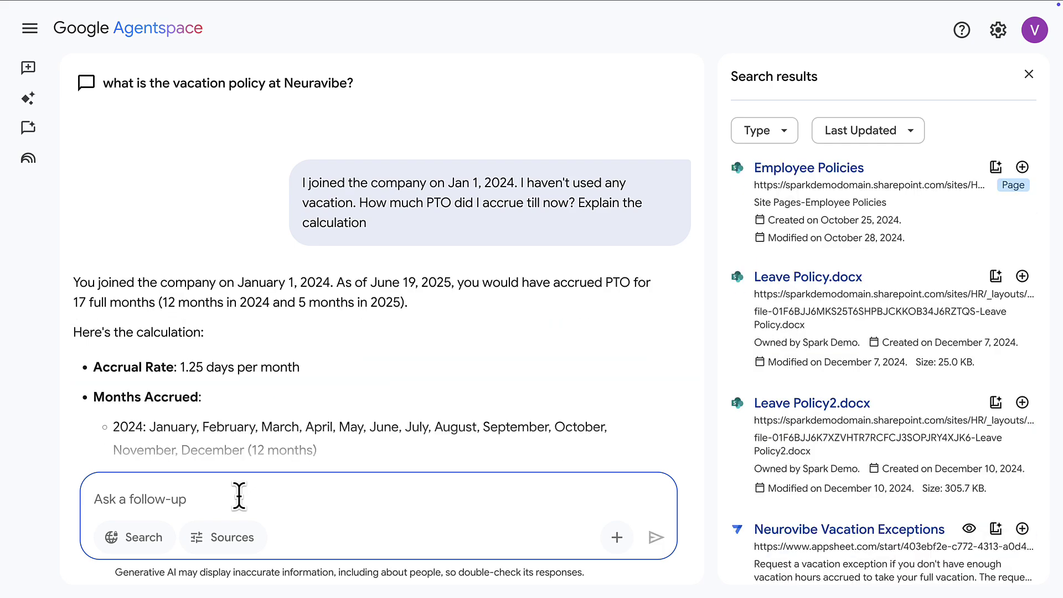
scroll(377, 396, down, 3)
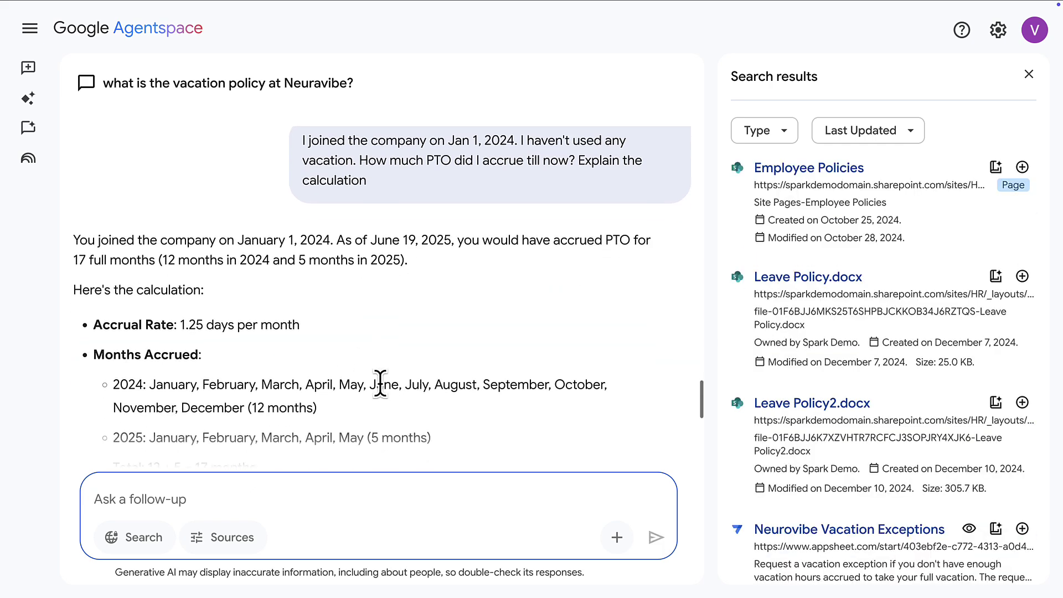
scroll(382, 416, down, 2)
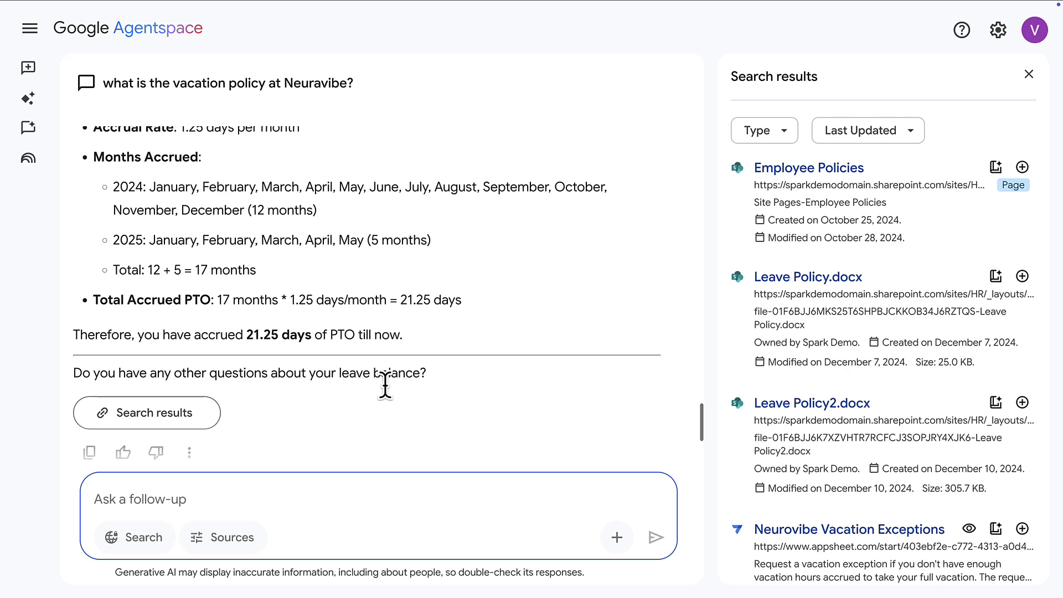
text(I need more vacation please)
key(Return)
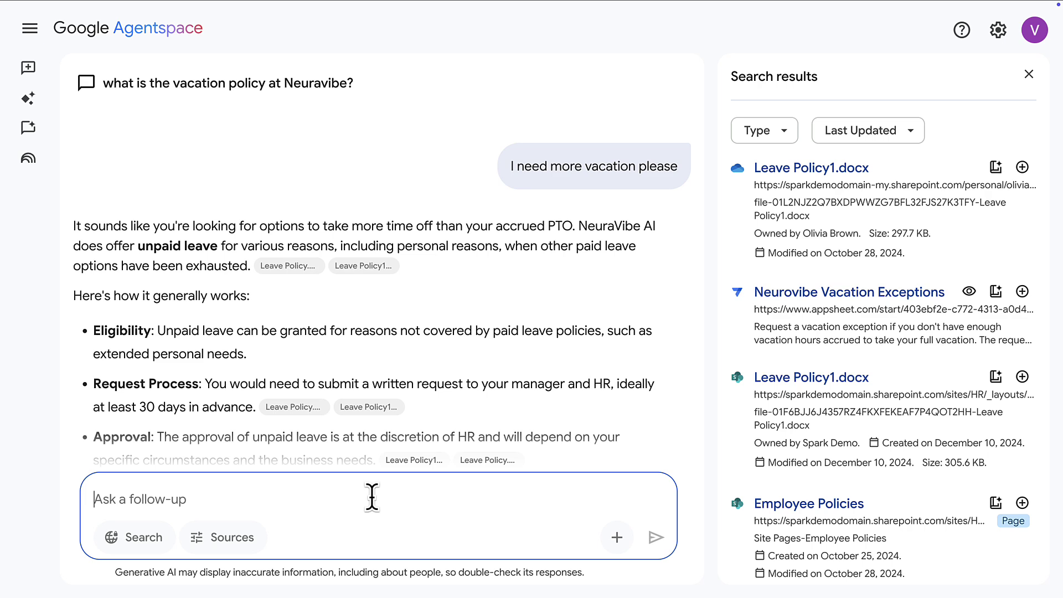
scroll(499, 423, down, 4)
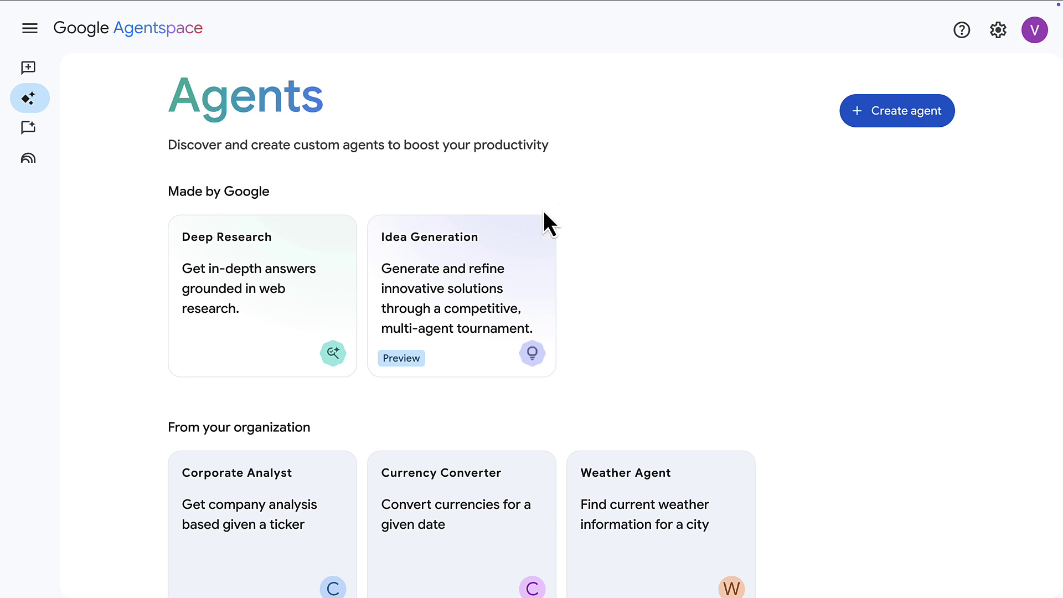
Submit the Idea Generation goal of AI Agent proposals for sales, then open Deep Research
scroll(554, 210, down, 1)
click(488, 205)
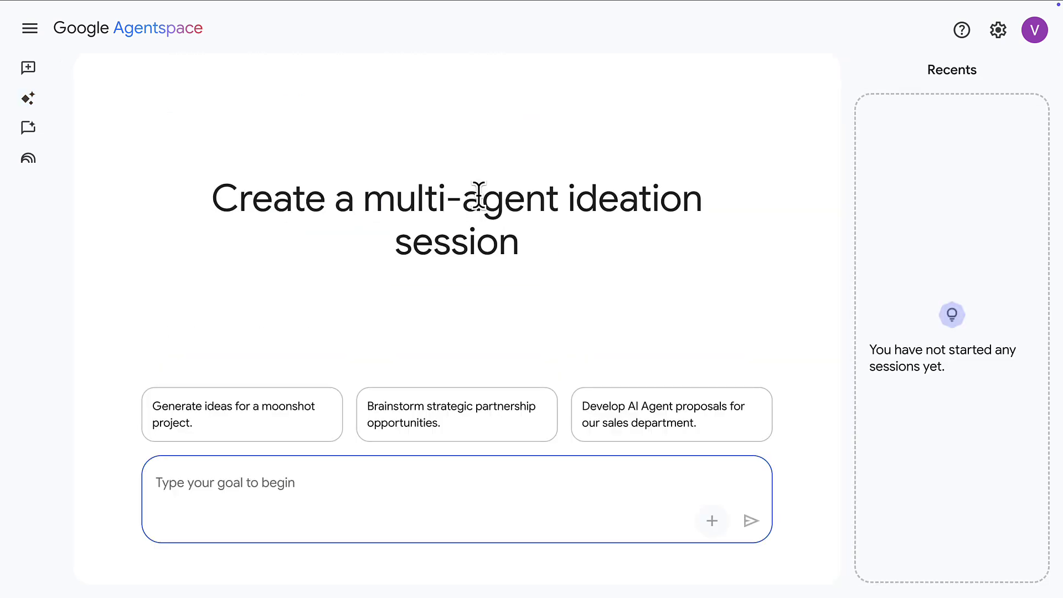
click(692, 420)
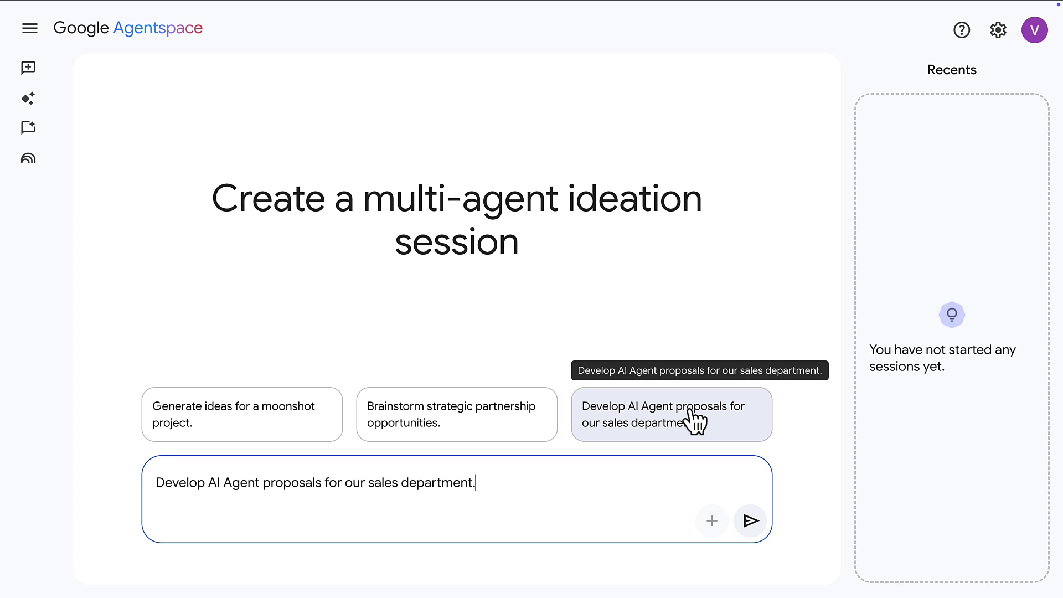
click(750, 520)
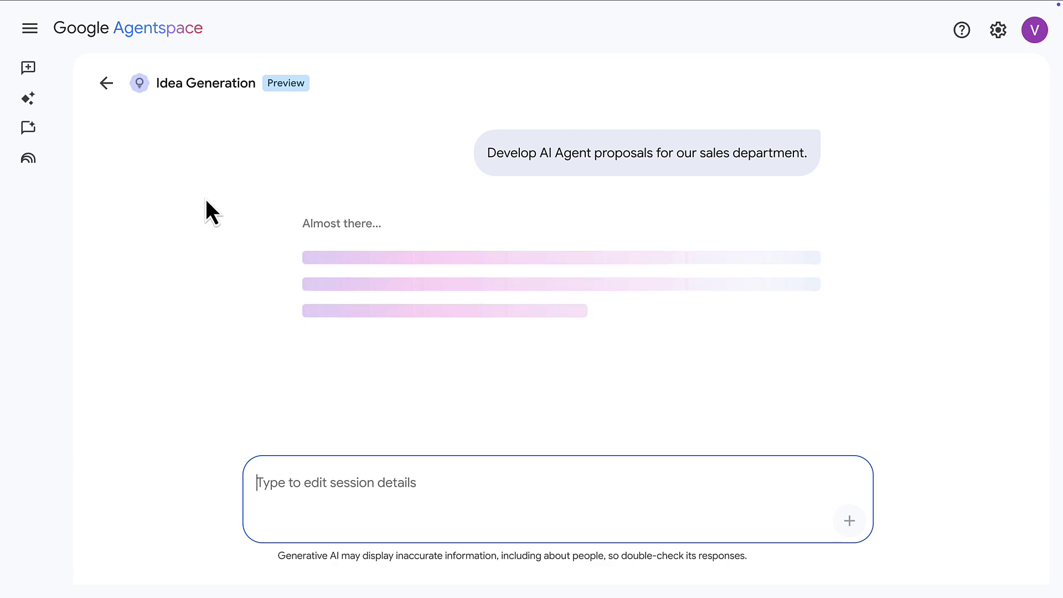
click(24, 89)
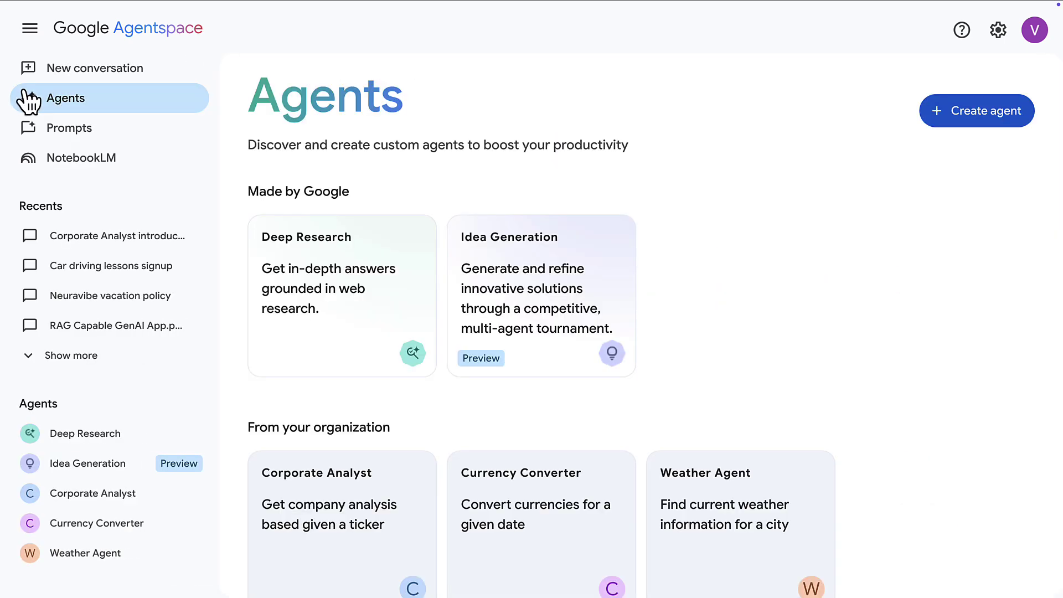
click(259, 265)
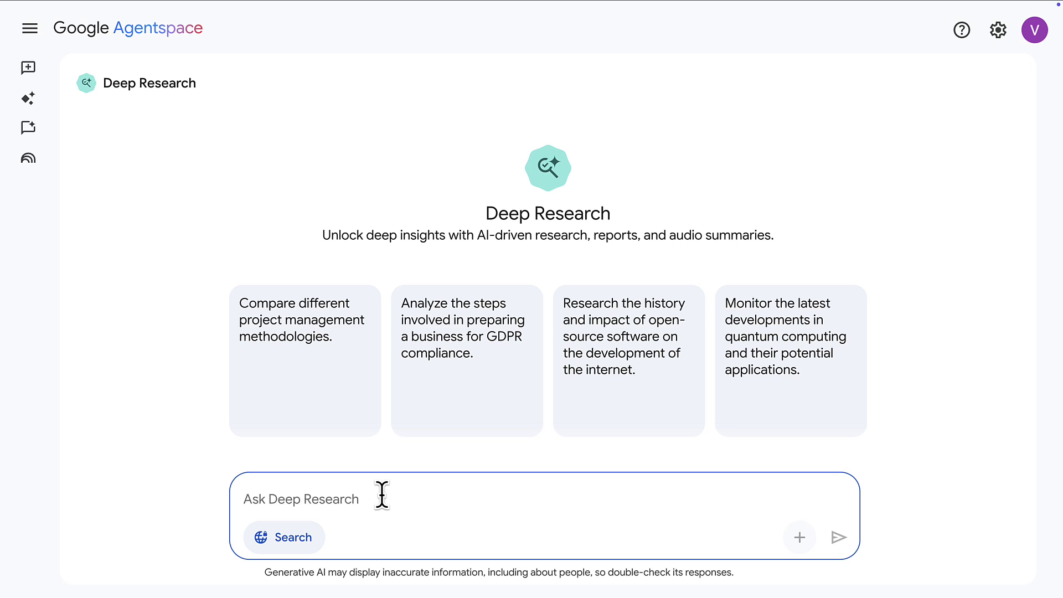
Ask Deep Research for an improvement plan against competing products based on the largest opportunities
text(Based on our largest opportunities)
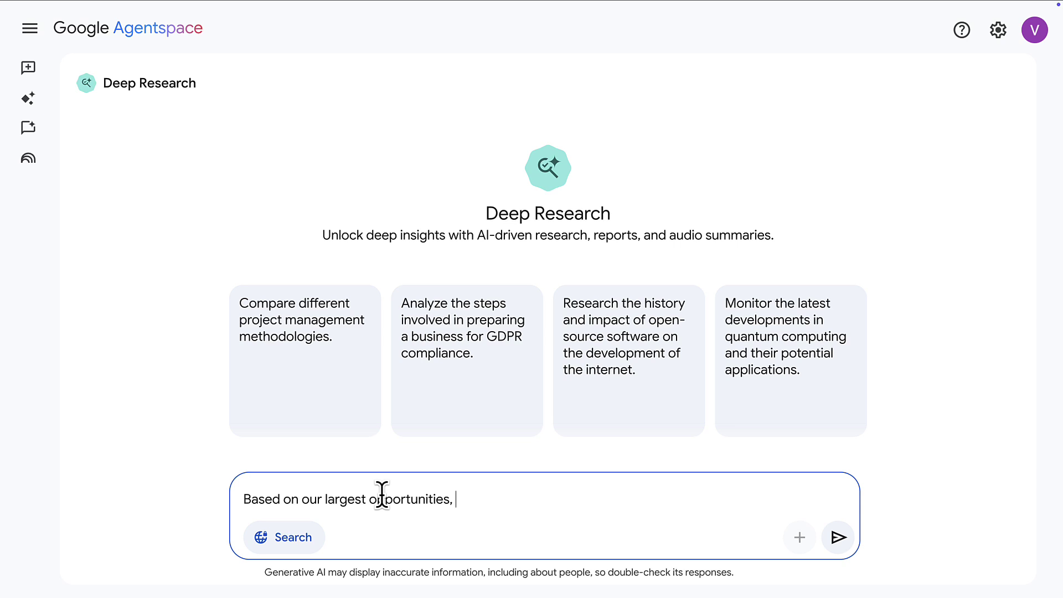
text(, research and generate a plan fo)
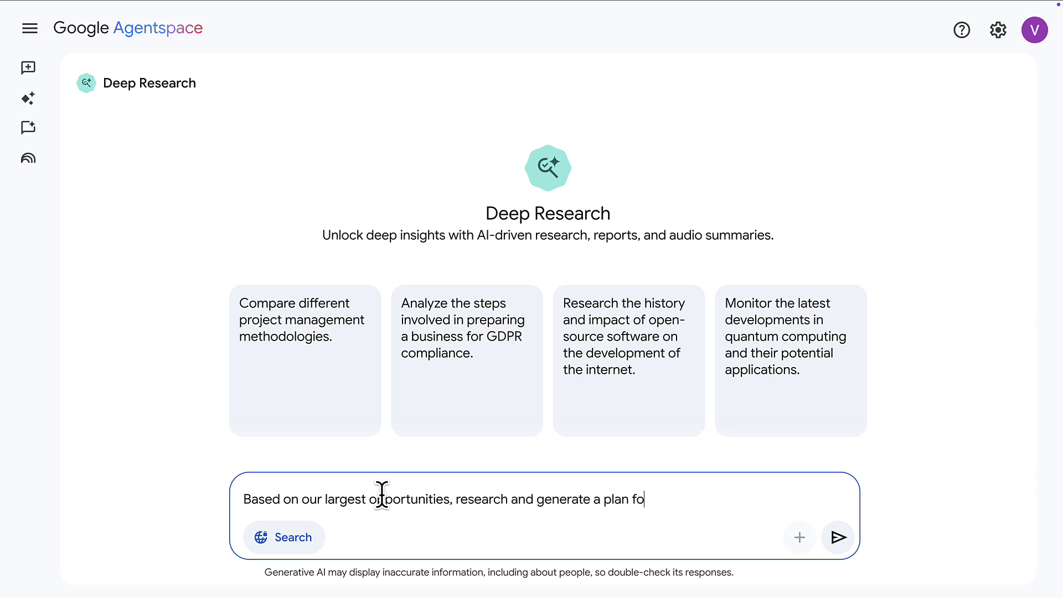
text(r improvement areas of Neuravibe's offeri)
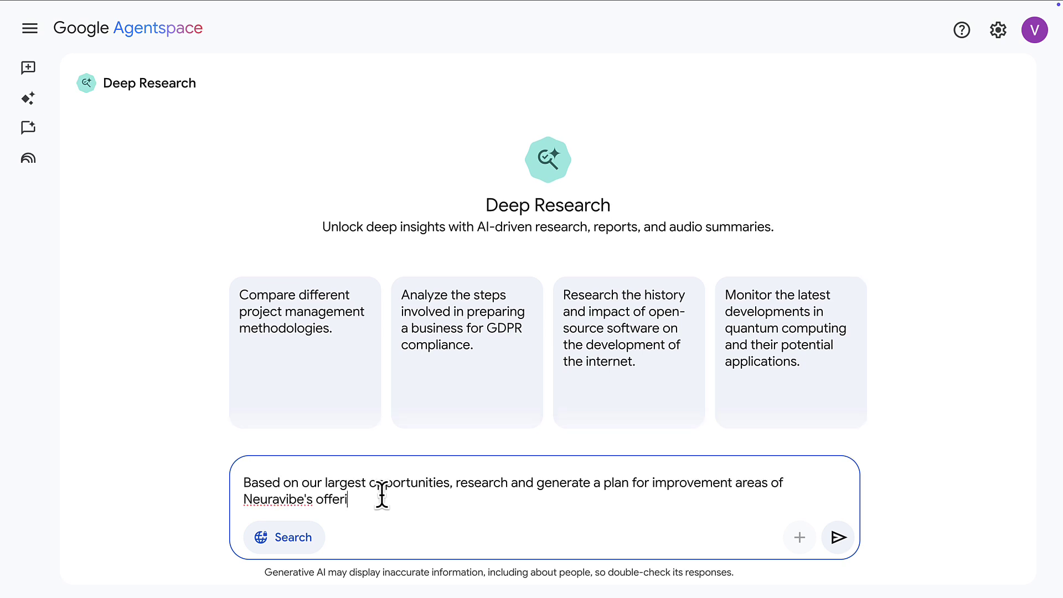
text(ngs, taking into considerations compet)
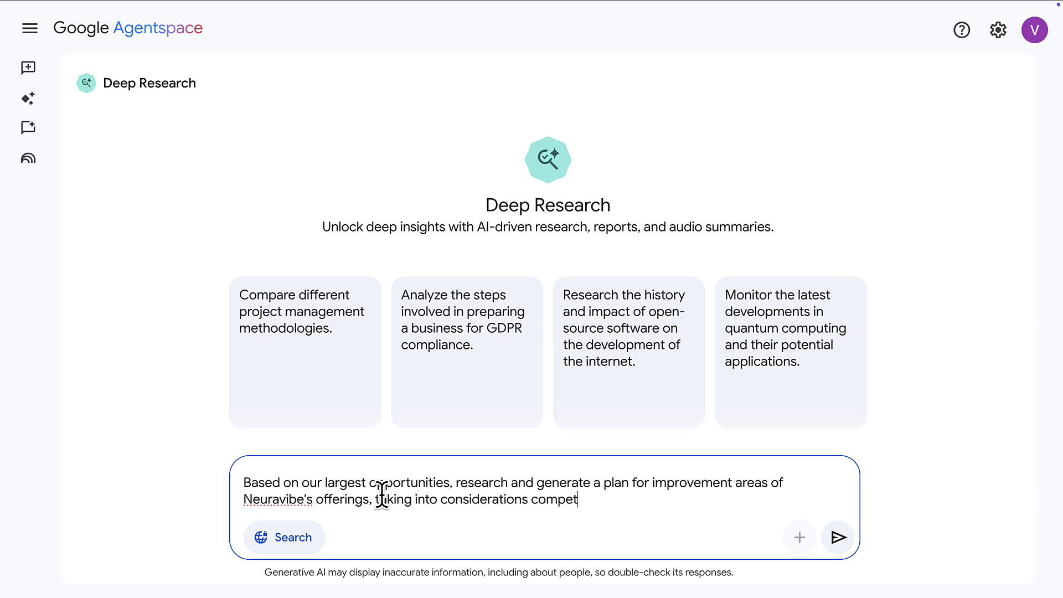
text(ing products)
key(Return)
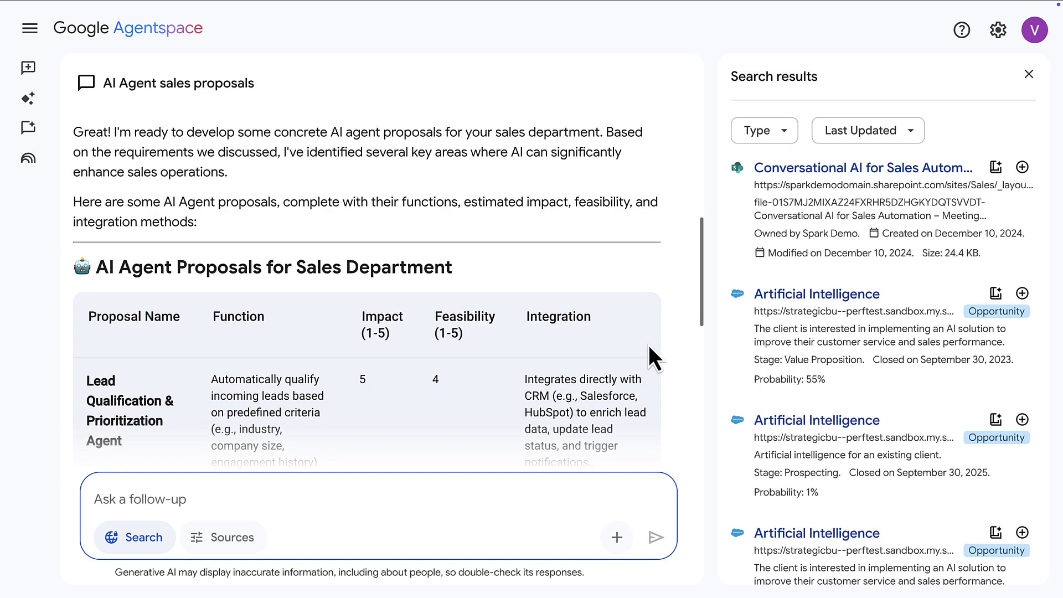
scroll(649, 347, down, 2)
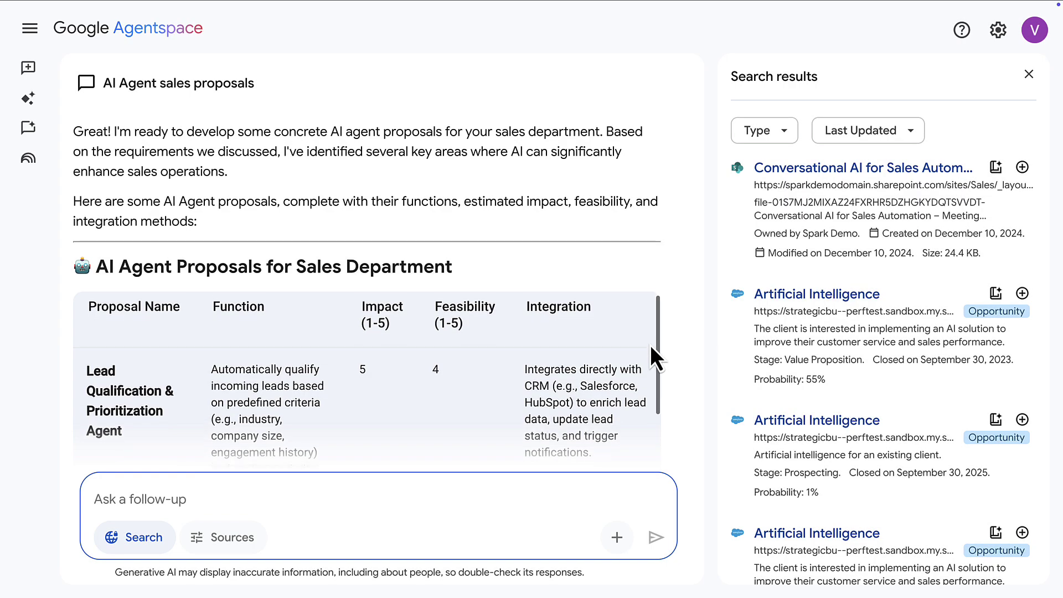
scroll(678, 352, down, 3)
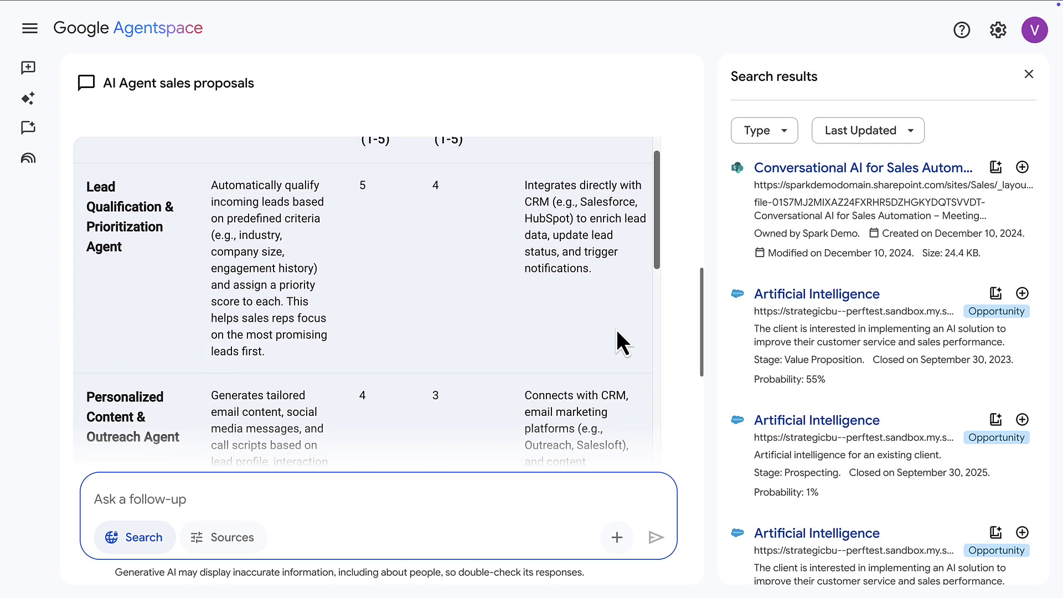
scroll(600, 319, up, 2)
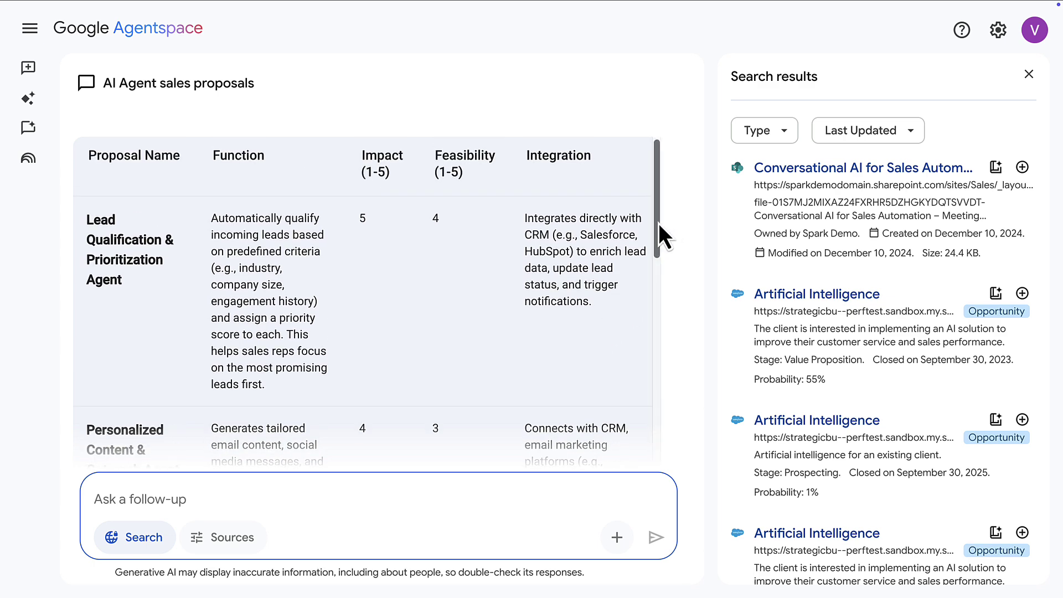
drag(659, 223, 672, 457)
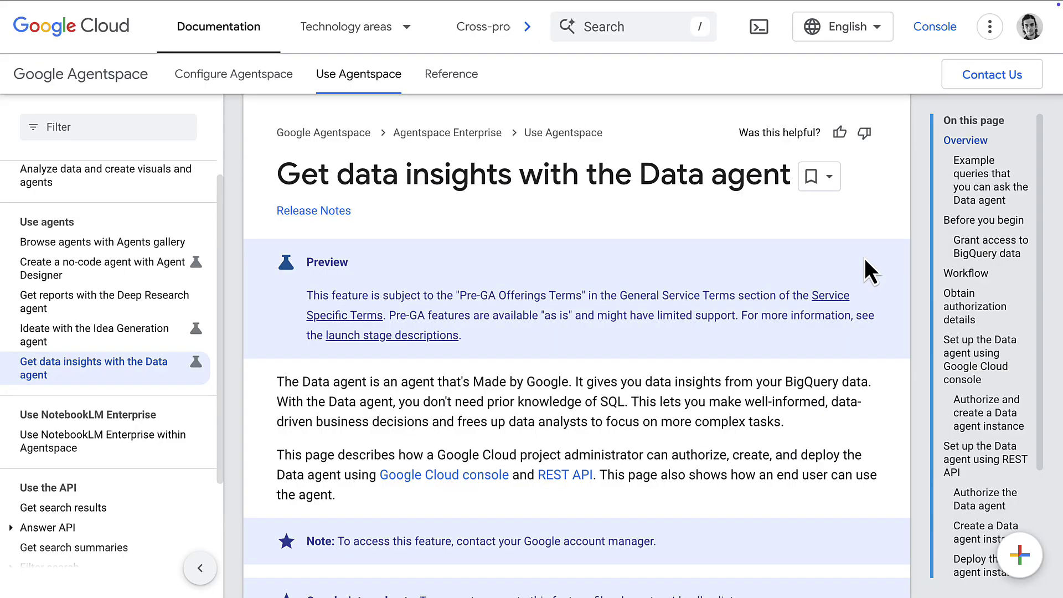
Scroll the Data agent docs page past the Overview to its example queries
scroll(864, 259, down, 3)
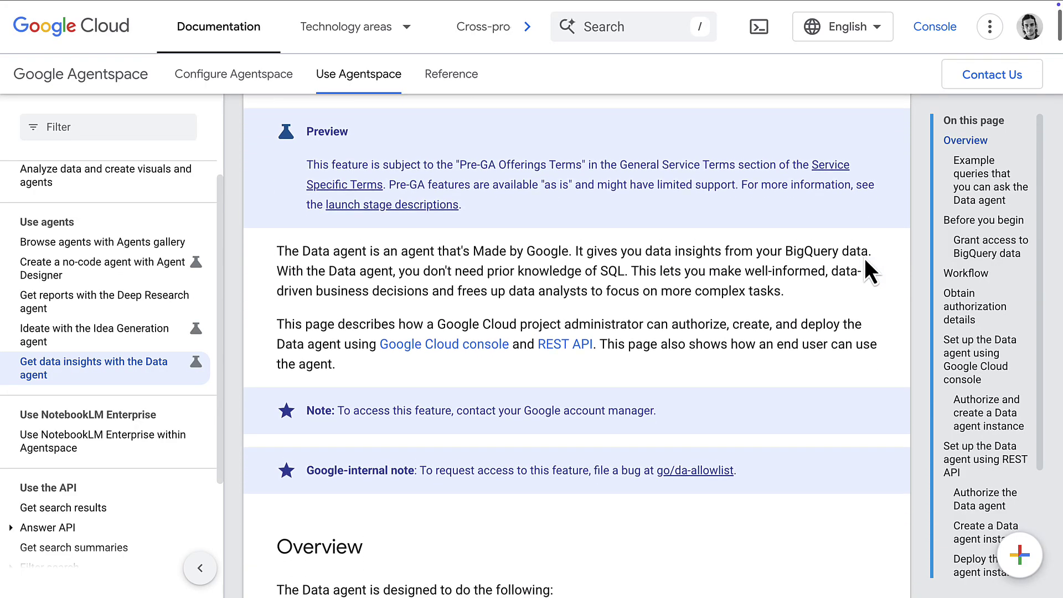
scroll(865, 258, down, 7)
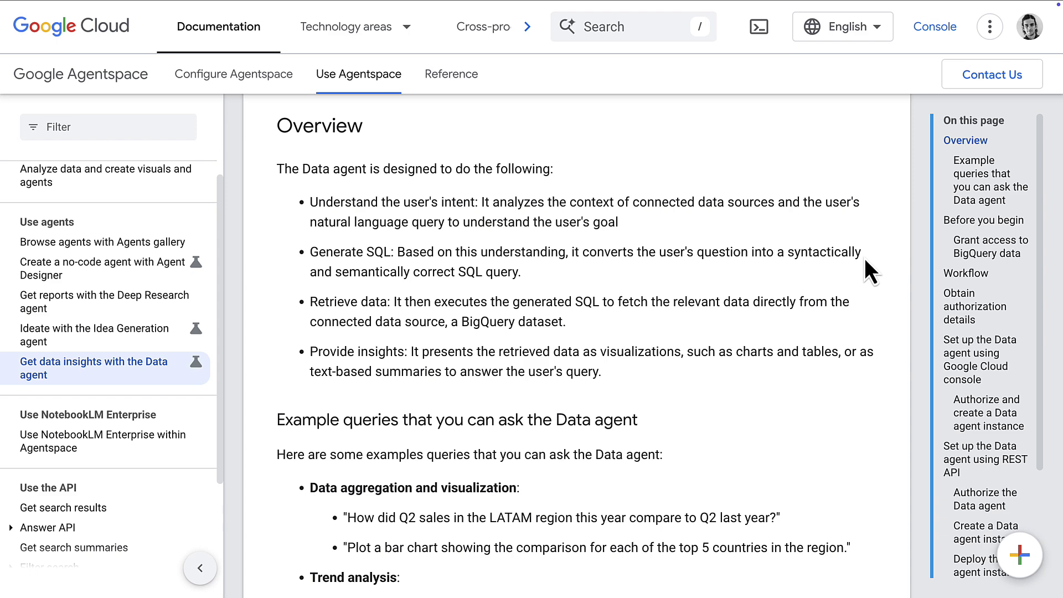
scroll(865, 260, down, 4)
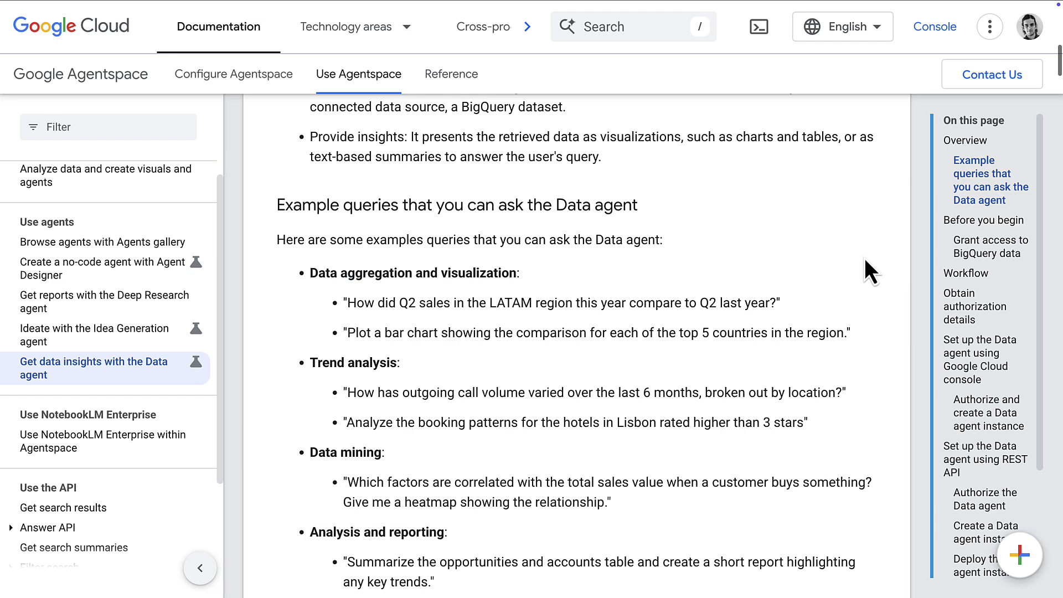
scroll(864, 259, down, 1)
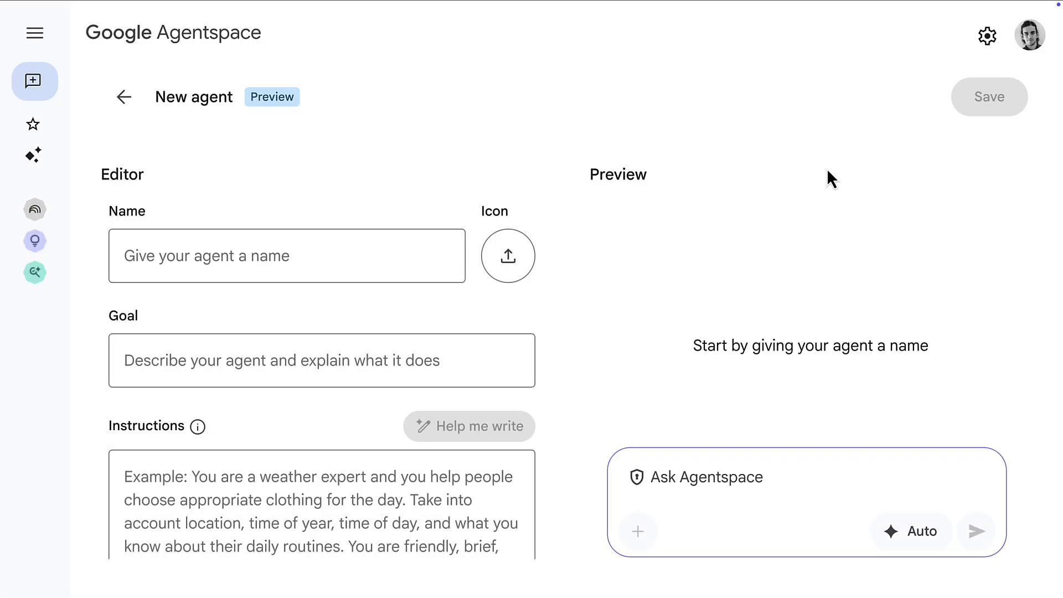
Name the agent 'Meeting Buster Agent' and give it a goal and instructions for declining useless meetings
click(197, 256)
text(Meeting Buster Agent)
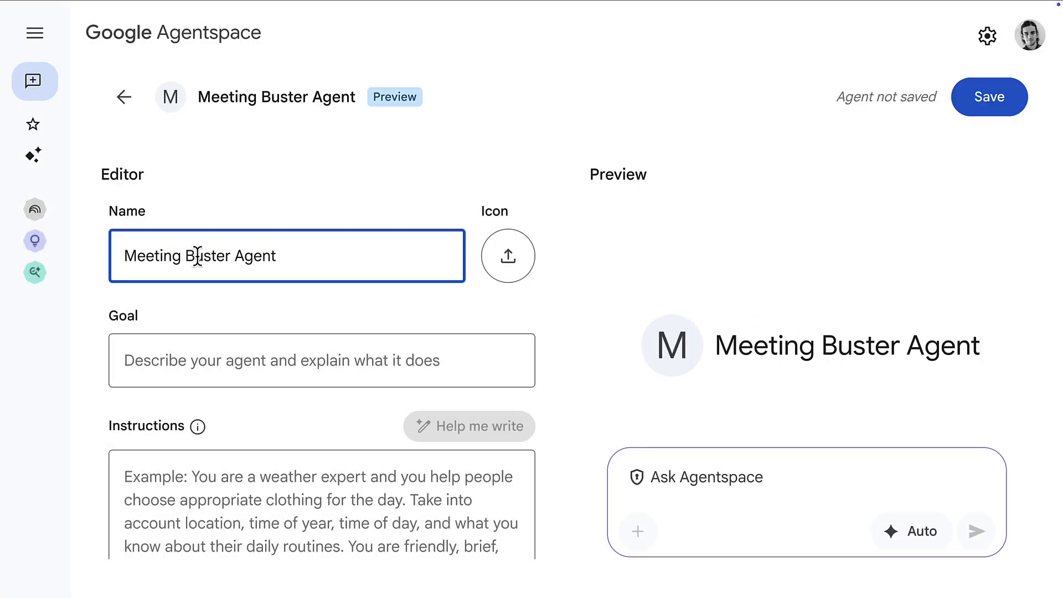
scroll(222, 260, down, 2)
click(230, 263)
text(You help me get fewer meetings)
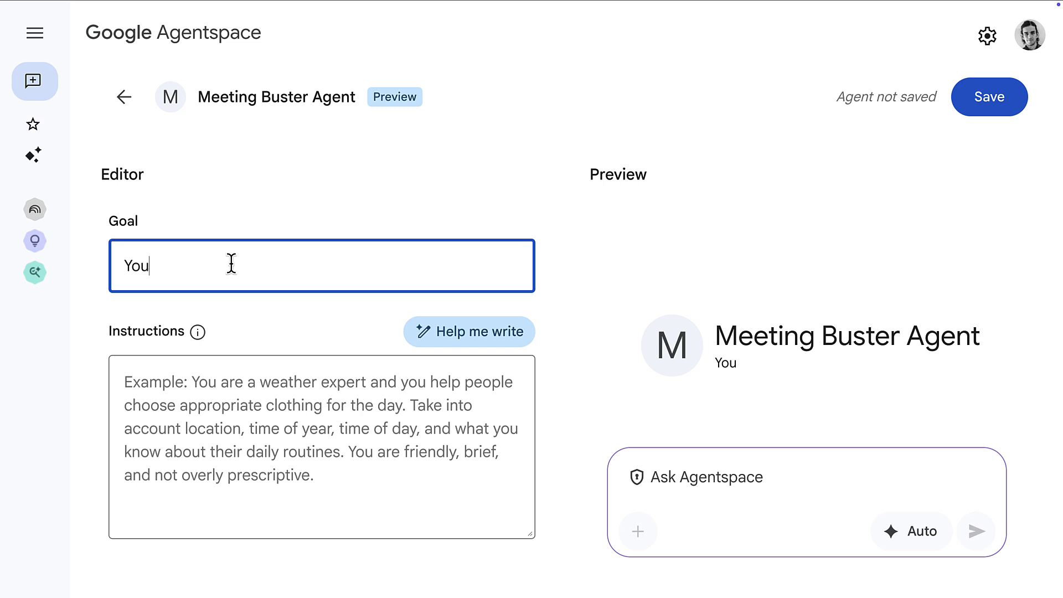
click(292, 376)
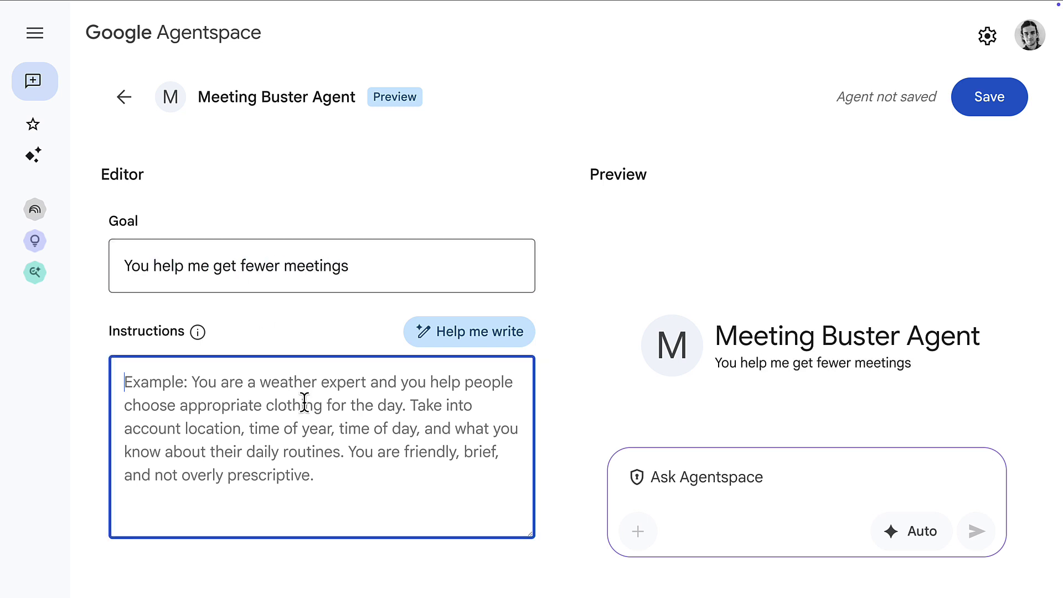
scroll(304, 394, down, 1)
text(Check my calendar and email)
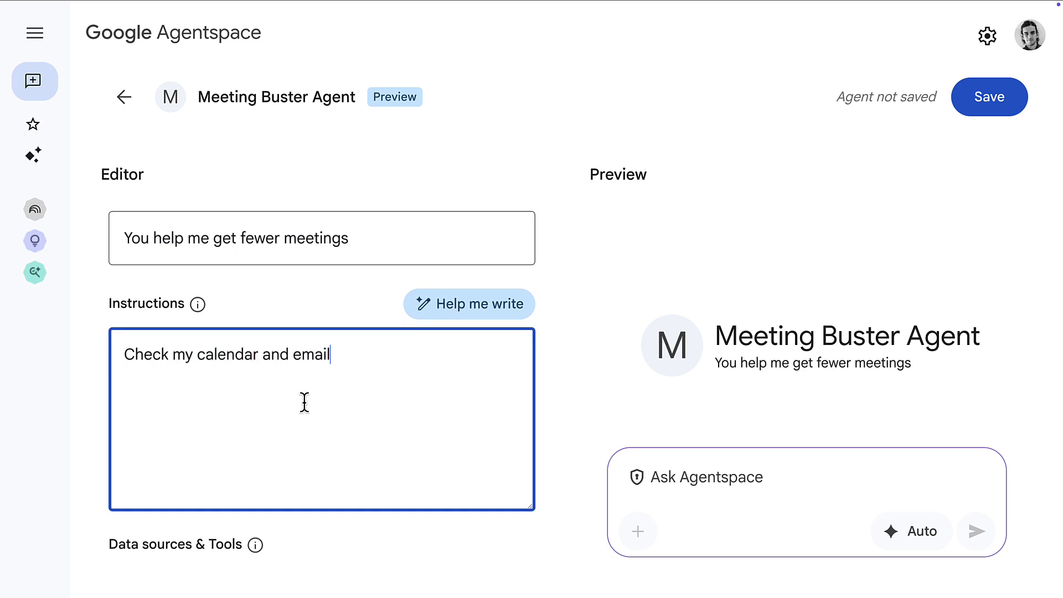
text(s for potentially useless meetings that I should decline)
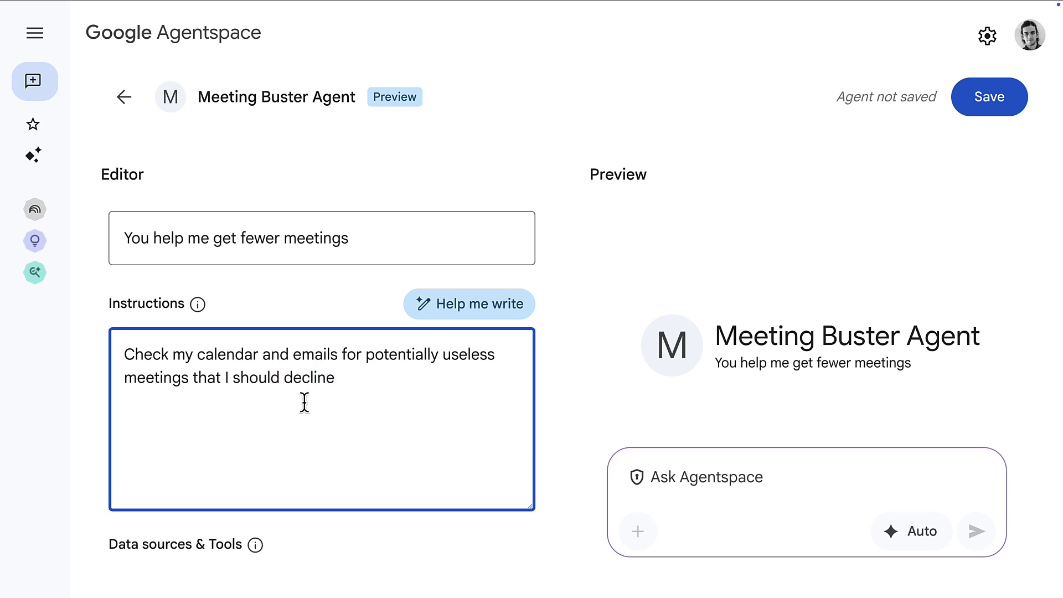
Add Calendar and Gmail as data sources, save the agent, and start a chat
scroll(304, 402, down, 2)
click(506, 526)
click(343, 432)
click(340, 492)
click(519, 501)
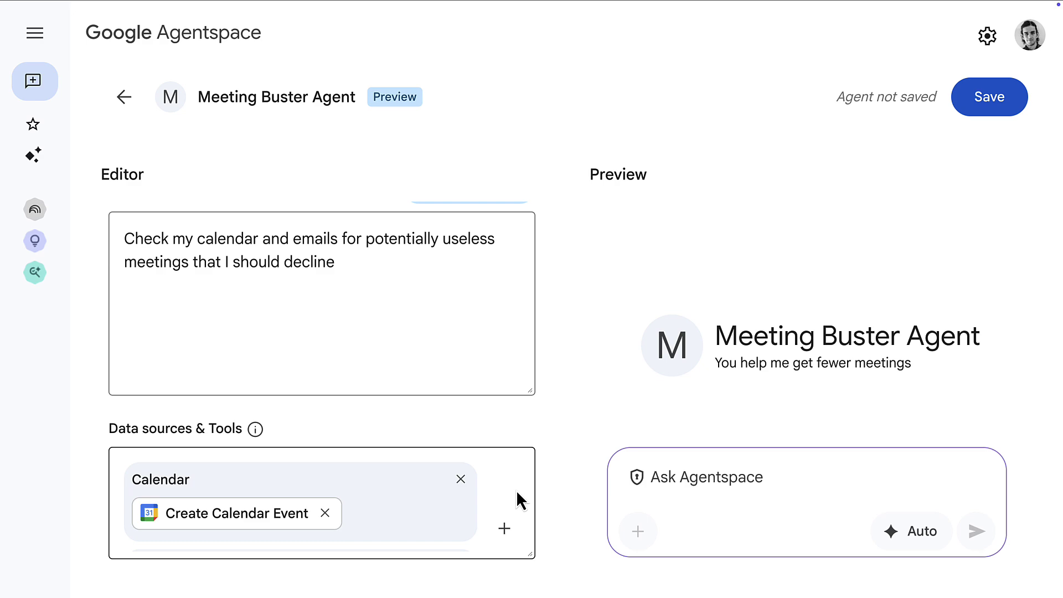
click(997, 97)
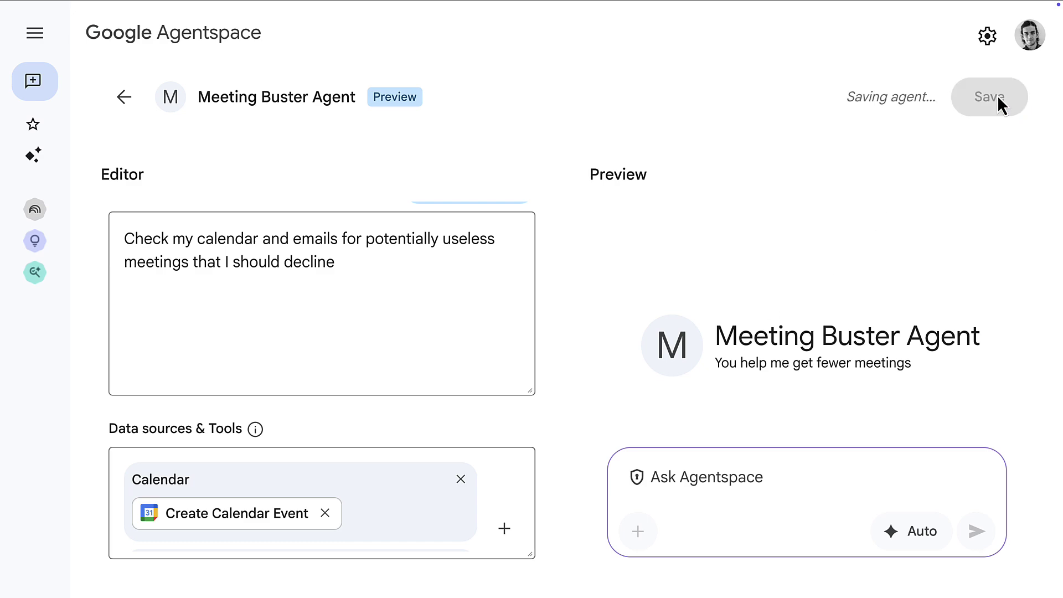
click(740, 429)
Ask the agent 'ok help me skip a meeting this week', then reply 'go for it'
text(ok help me skip a meeting this week)
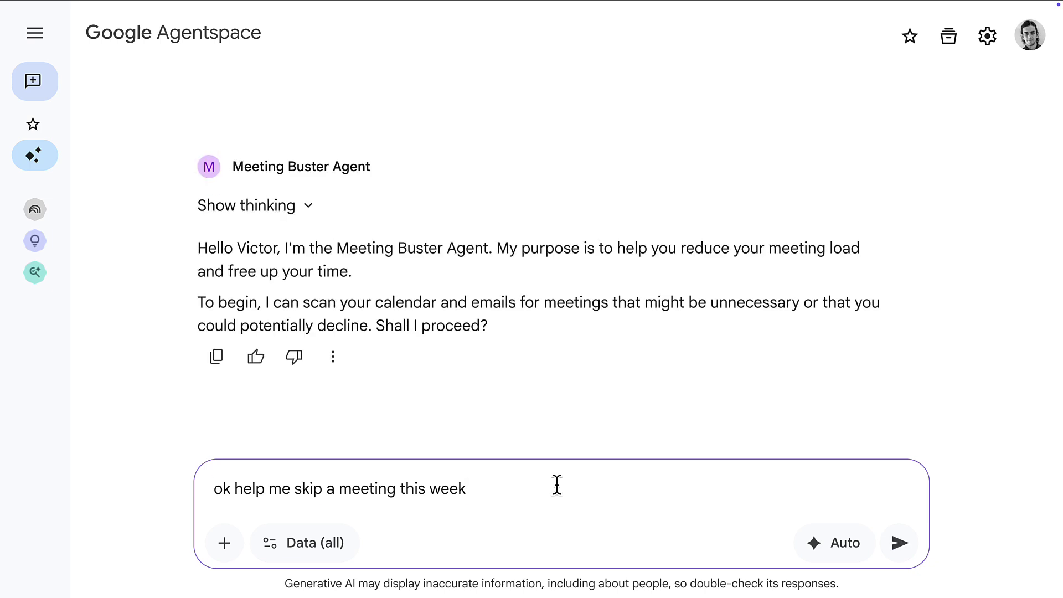
key(ctrl+a)
key(BackSpace)
text(go )
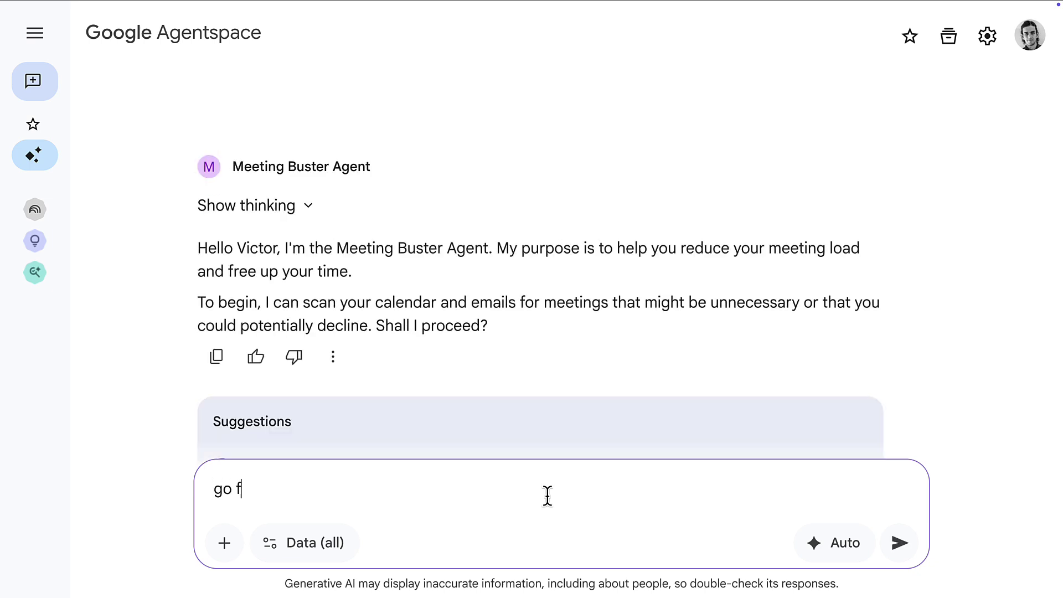
text(for it)
key(Return)
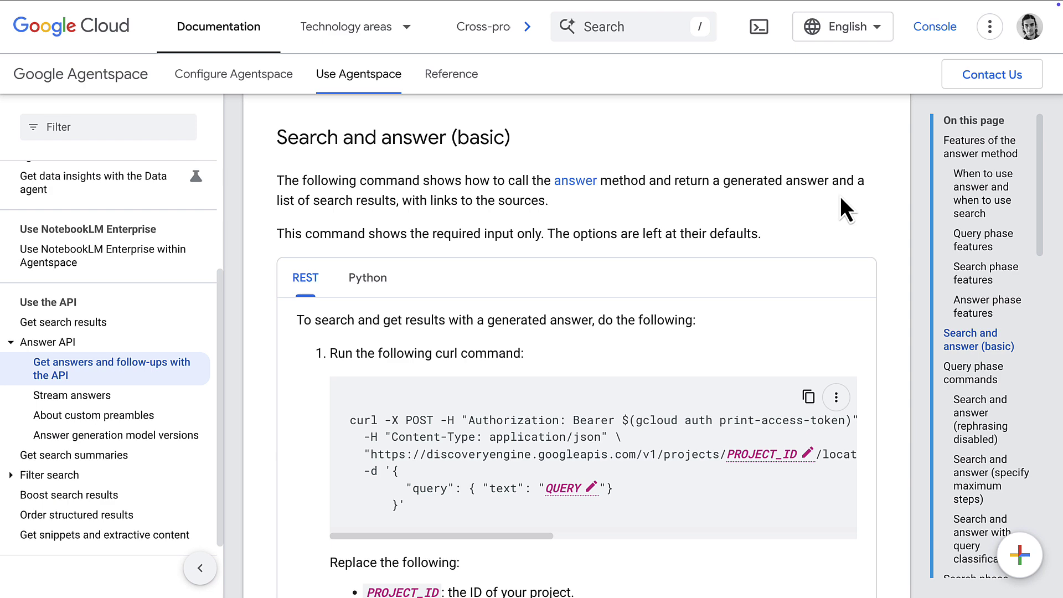
Switch the answer method code samples to Python and read through them
scroll(841, 197, down, 2)
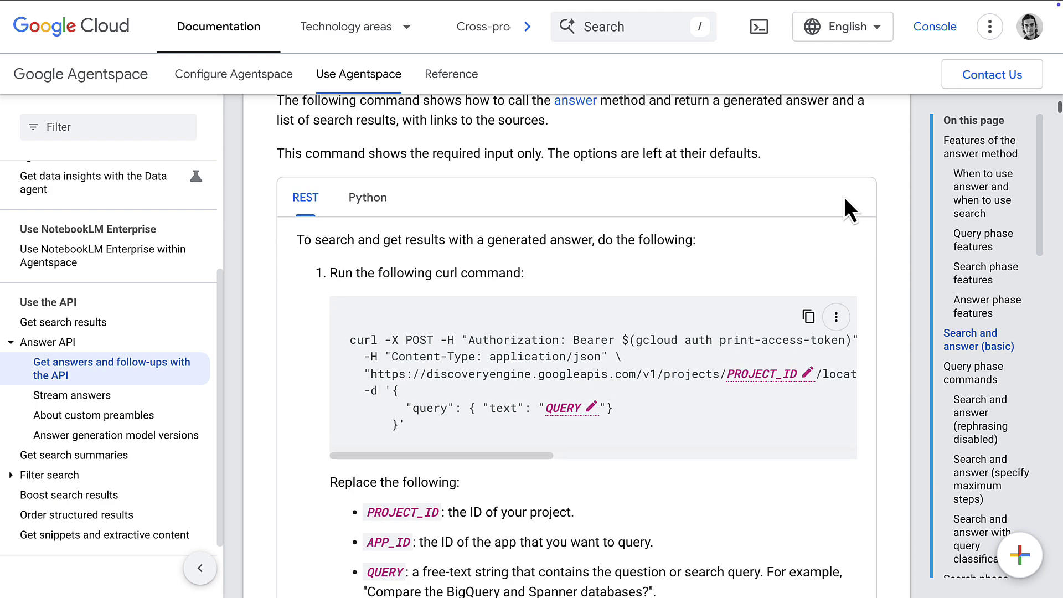
click(379, 205)
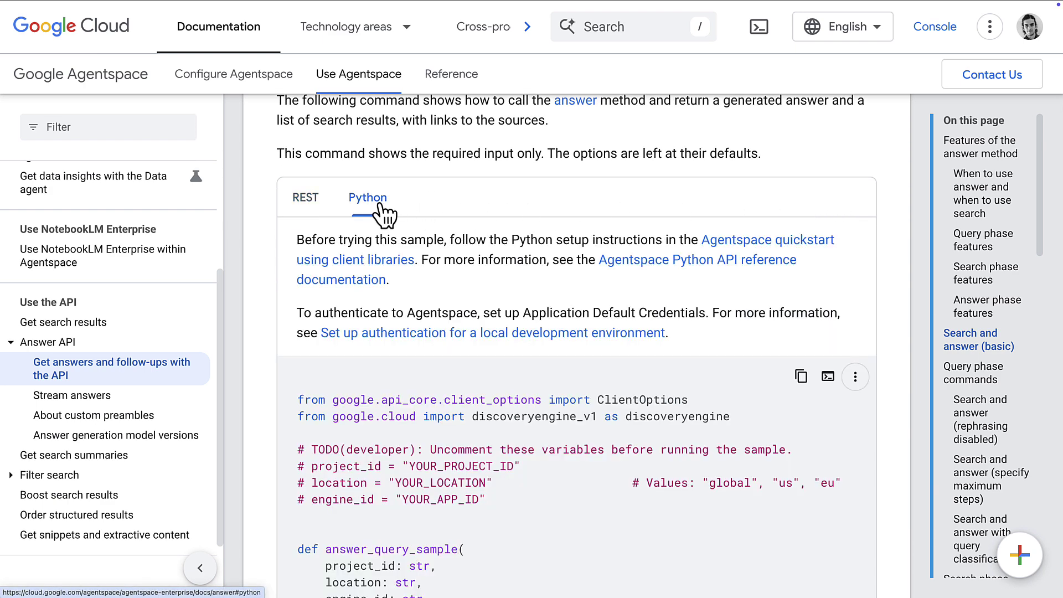
scroll(845, 303, down, 2)
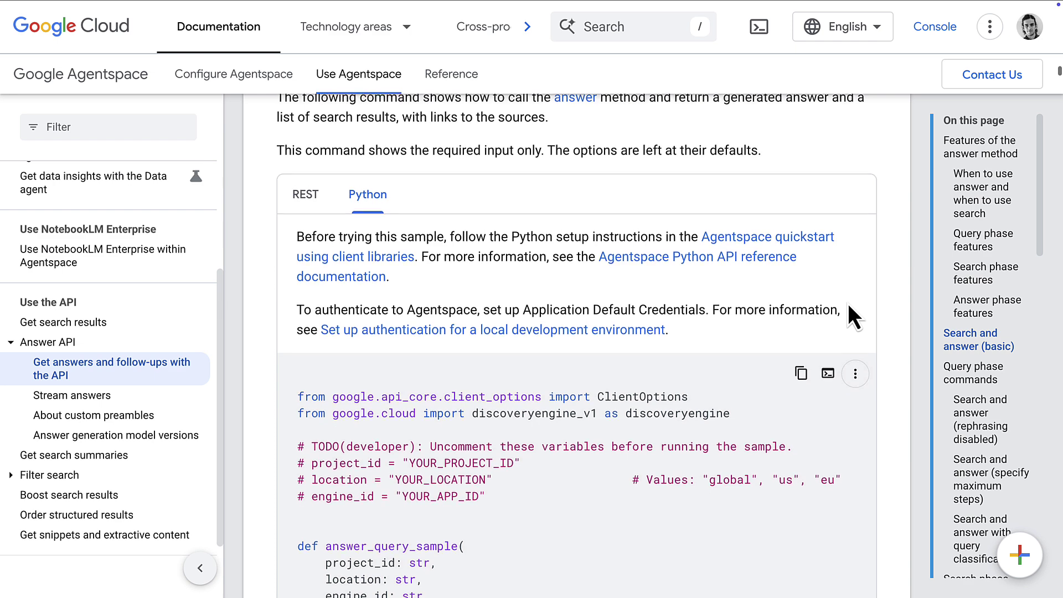
scroll(907, 339, down, 3)
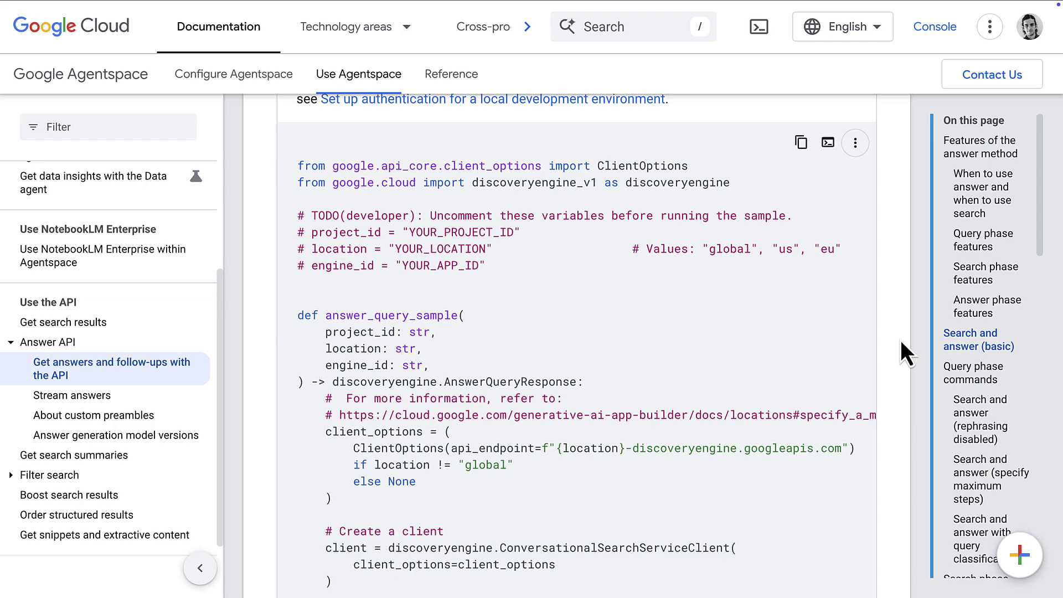
scroll(900, 339, down, 15)
scroll(901, 340, down, 8)
scroll(903, 340, down, 4)
scroll(903, 341, down, 4)
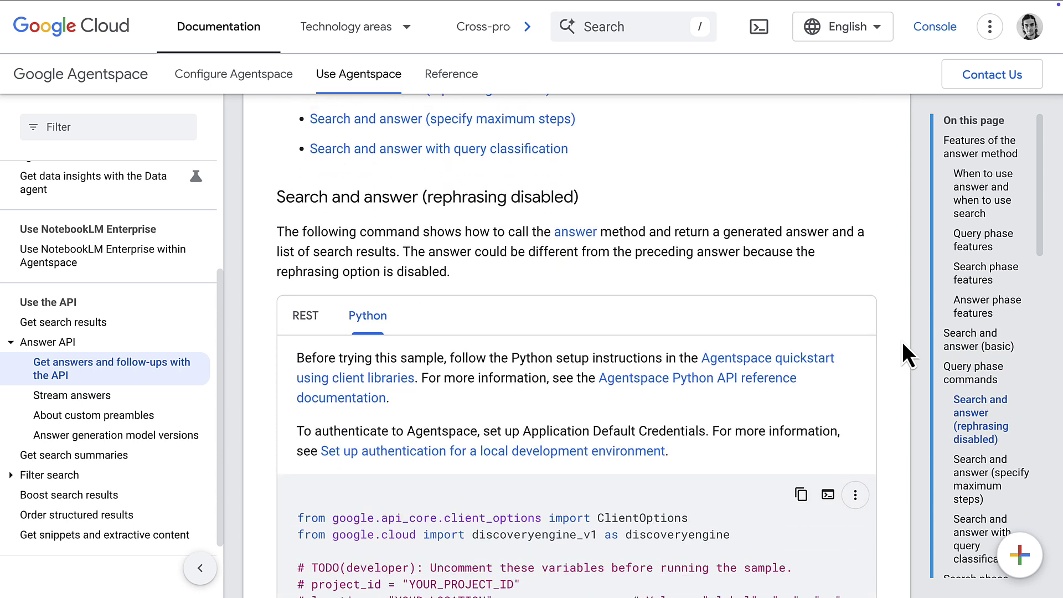
Expand the Filter search section's subpages in the left navigation
scroll(222, 424, down, 2)
scroll(224, 449, down, 1)
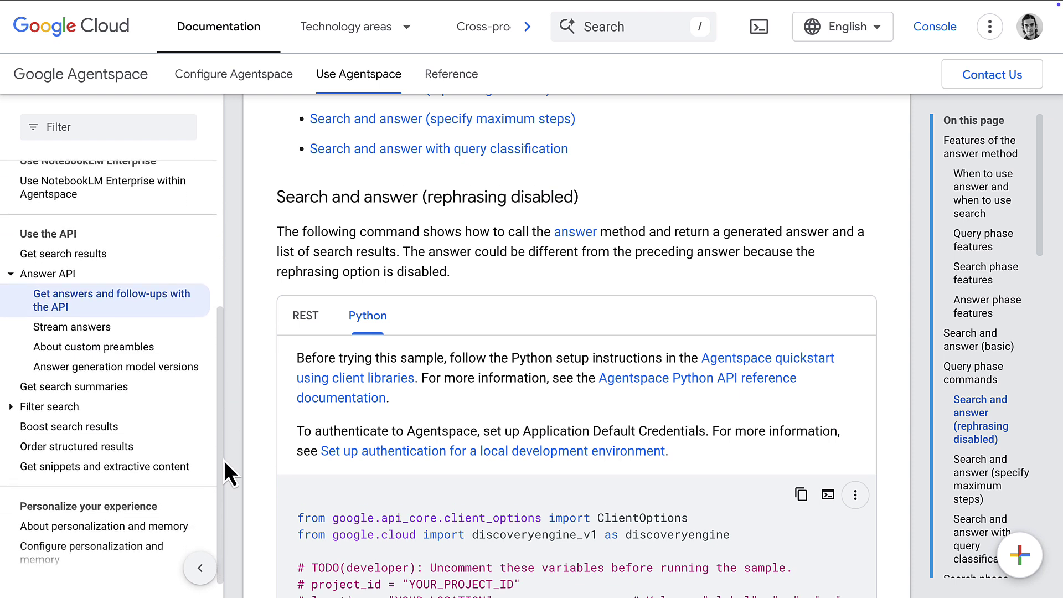
click(9, 408)
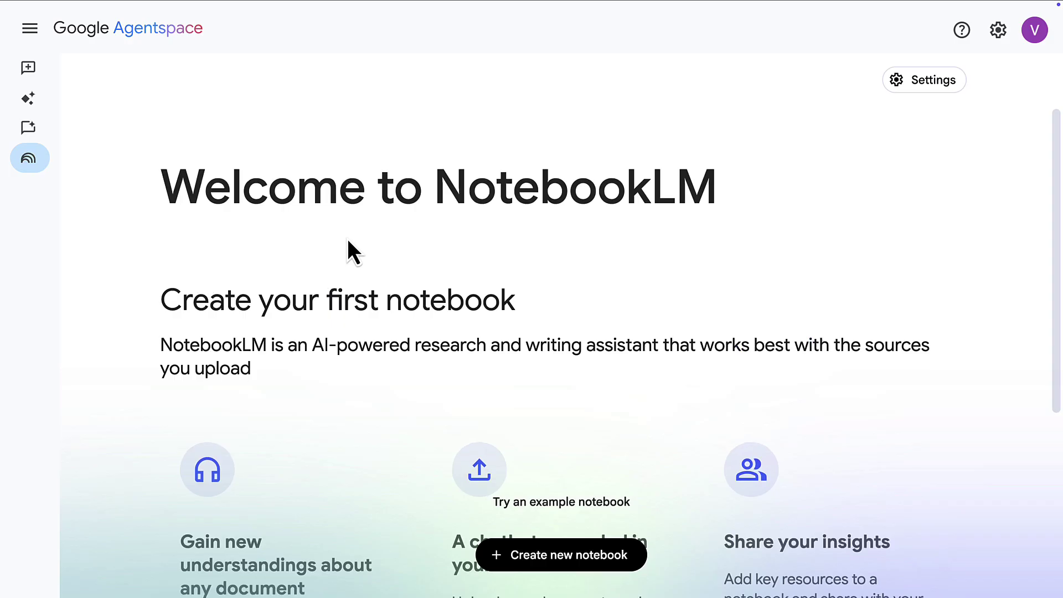
scroll(348, 241, down, 5)
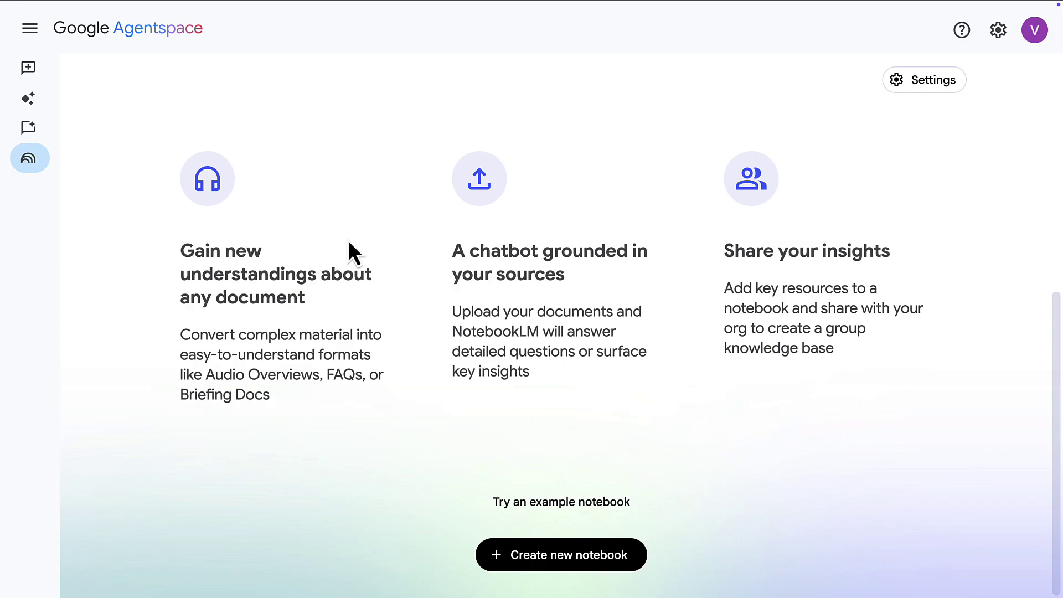
Create a new notebook with the pasted YouTube video link as its source
click(562, 550)
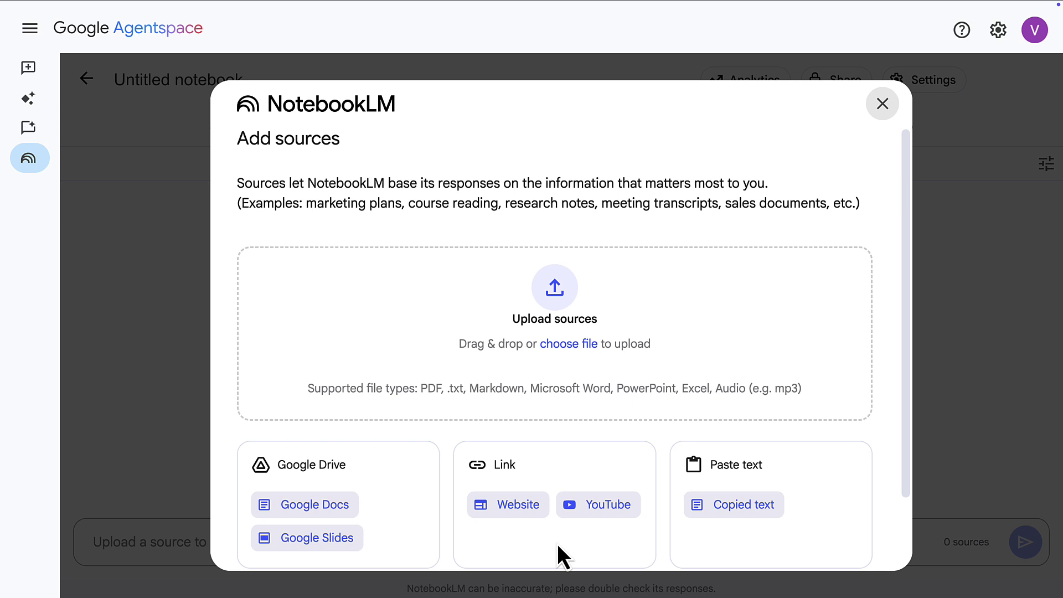
click(603, 504)
click(386, 250)
text(https://youtu.be/MN8D86BbuKU?si=3DGnPvRlxKMolfxO)
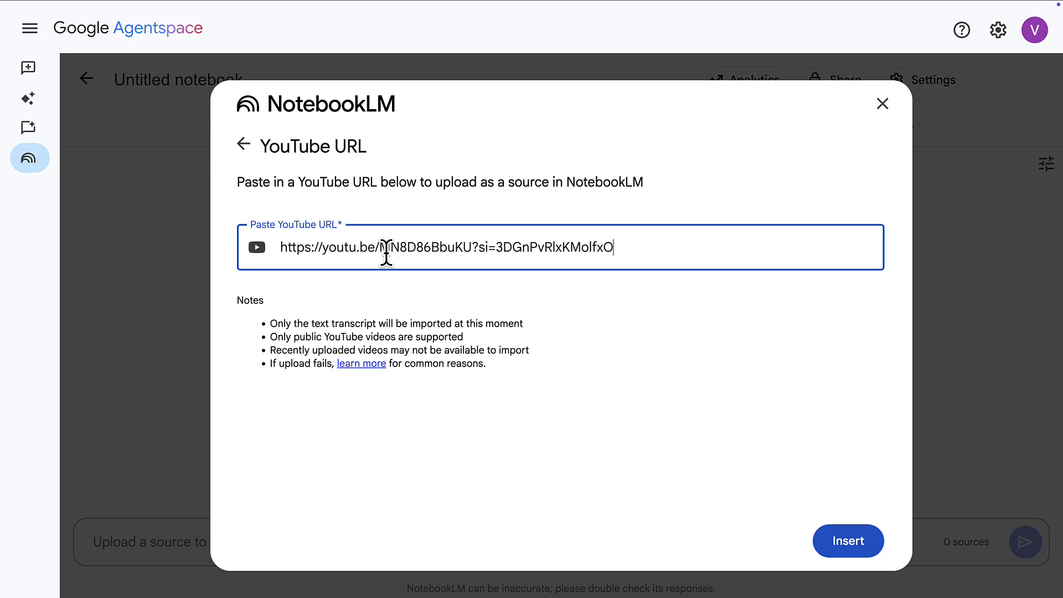
key(Return)
scroll(983, 424, down, 2)
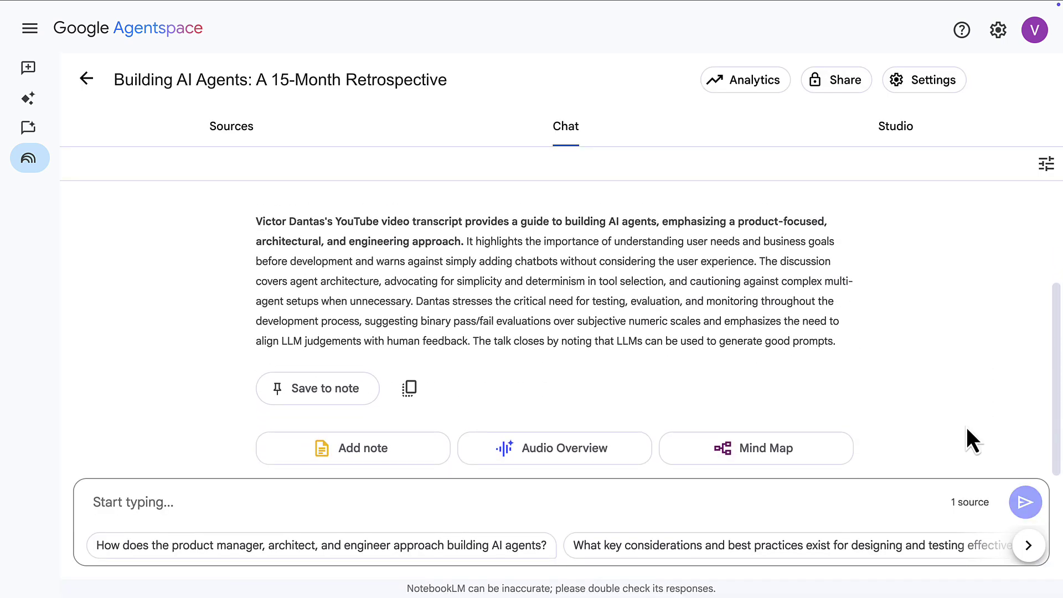
Ask the notebook 'what are the main takeaways?' and check the answer's citations
click(375, 498)
text(what are the main takeaways?)
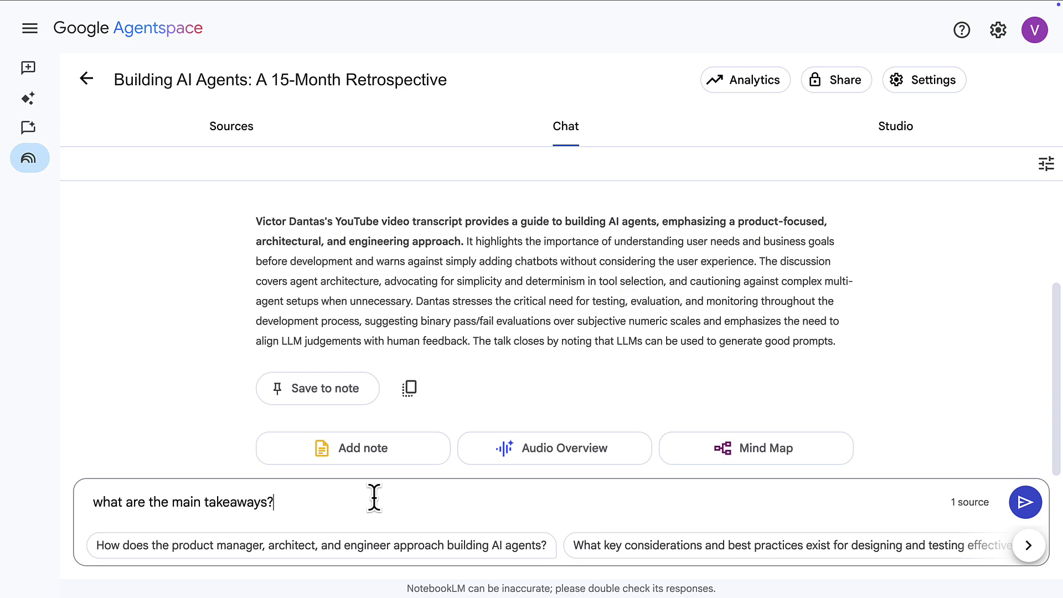
key(Return)
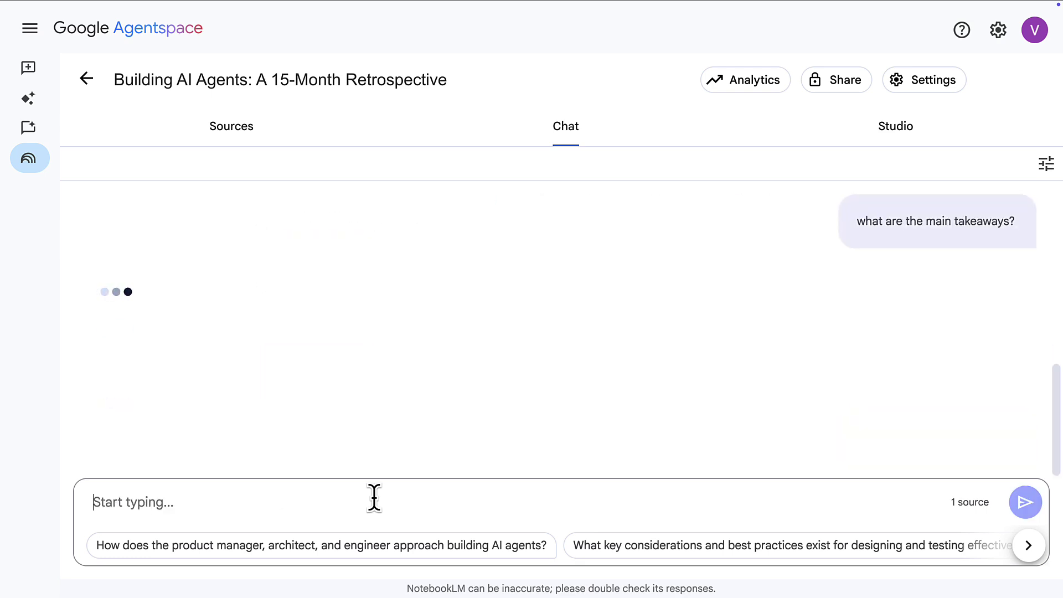
scroll(816, 421, down, 2)
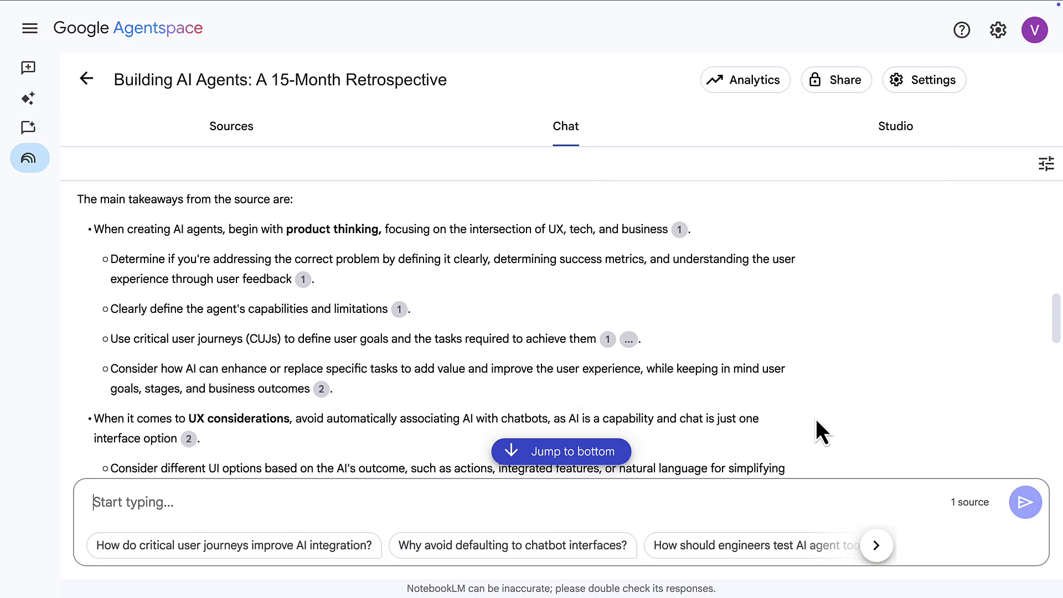
mouse_move(401, 269)
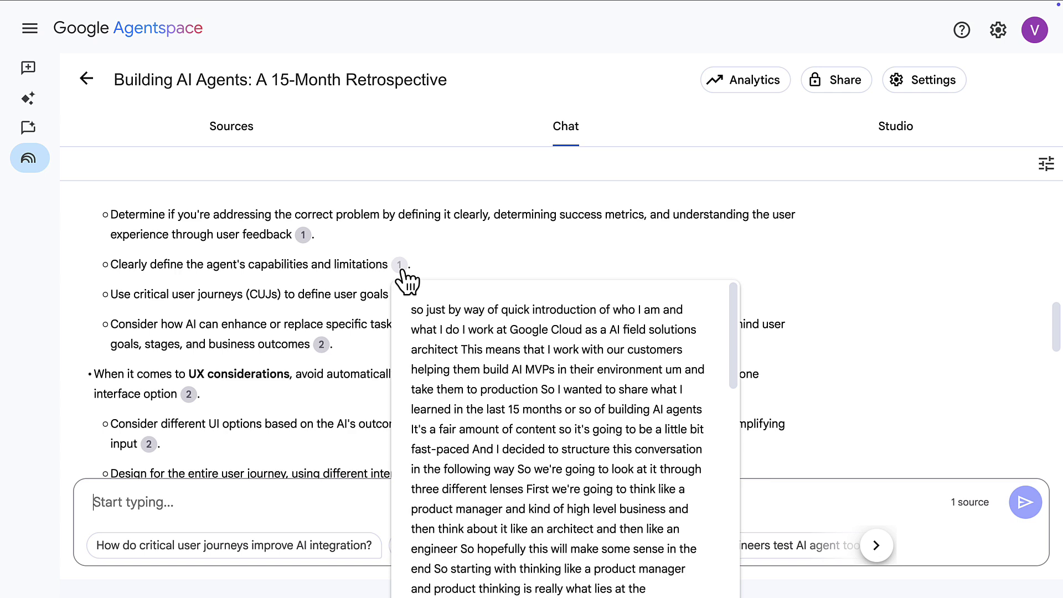
scroll(652, 308, down, 4)
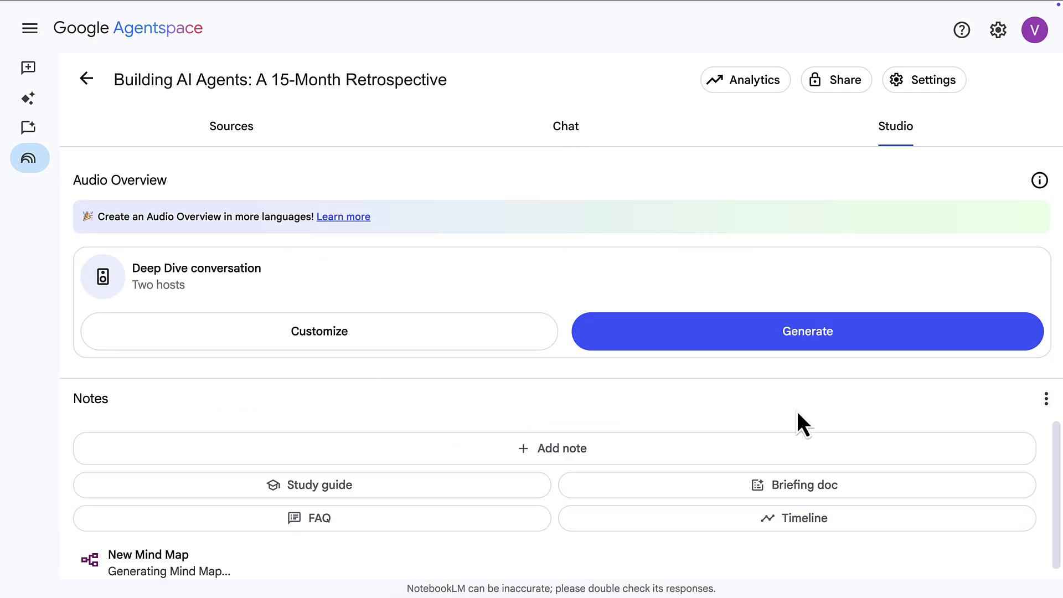
Generate the Audio Overview, then open the Building AI Agents mind map zoomed out
click(806, 335)
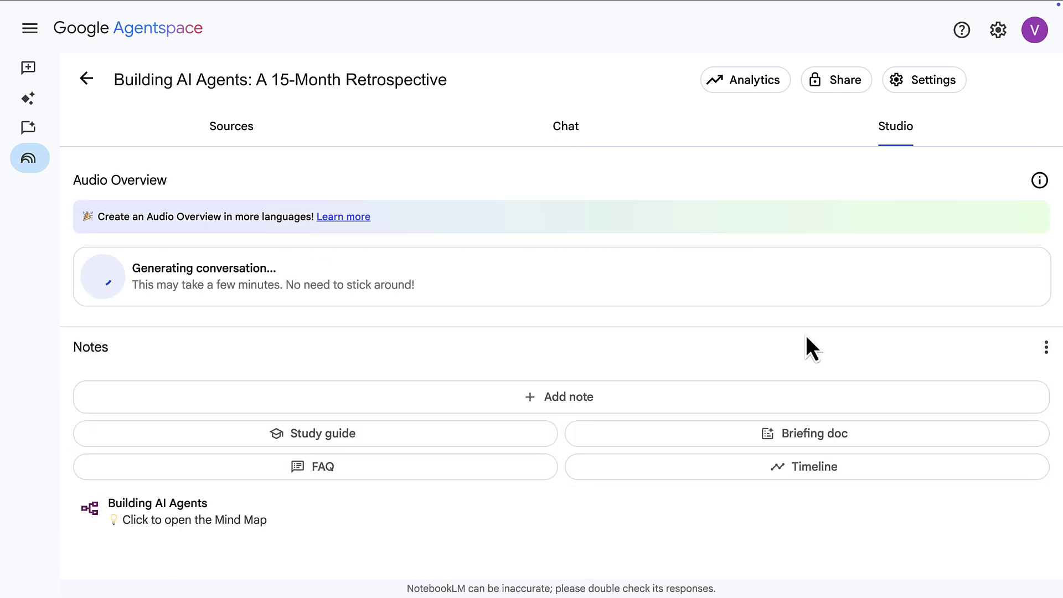
click(185, 515)
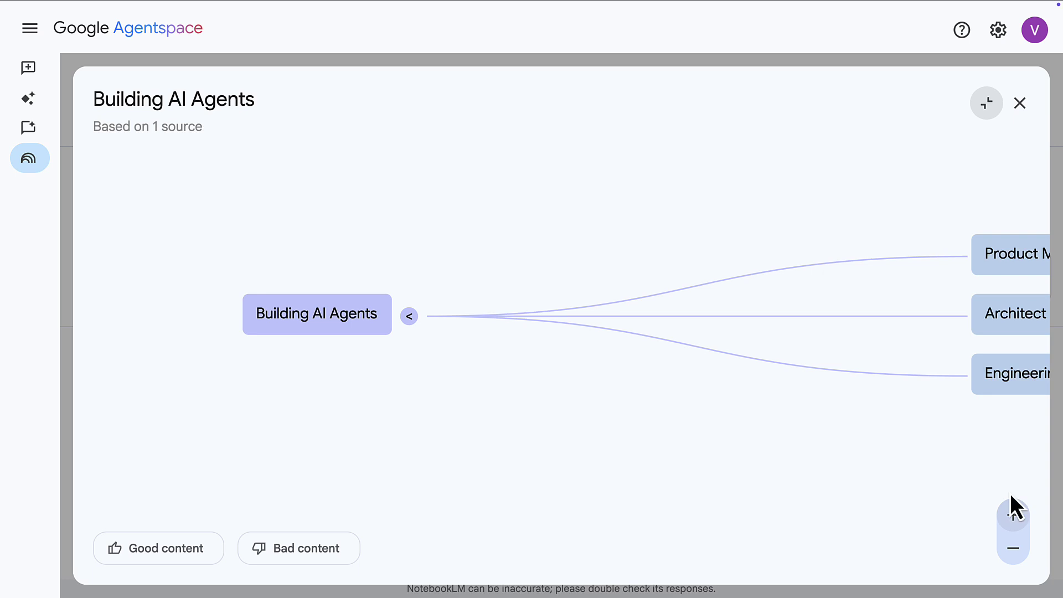
click(1013, 548)
Expand the Product Manager Thinking, Critical User Journeys (CUJs) and UX Considerations branches
click(770, 273)
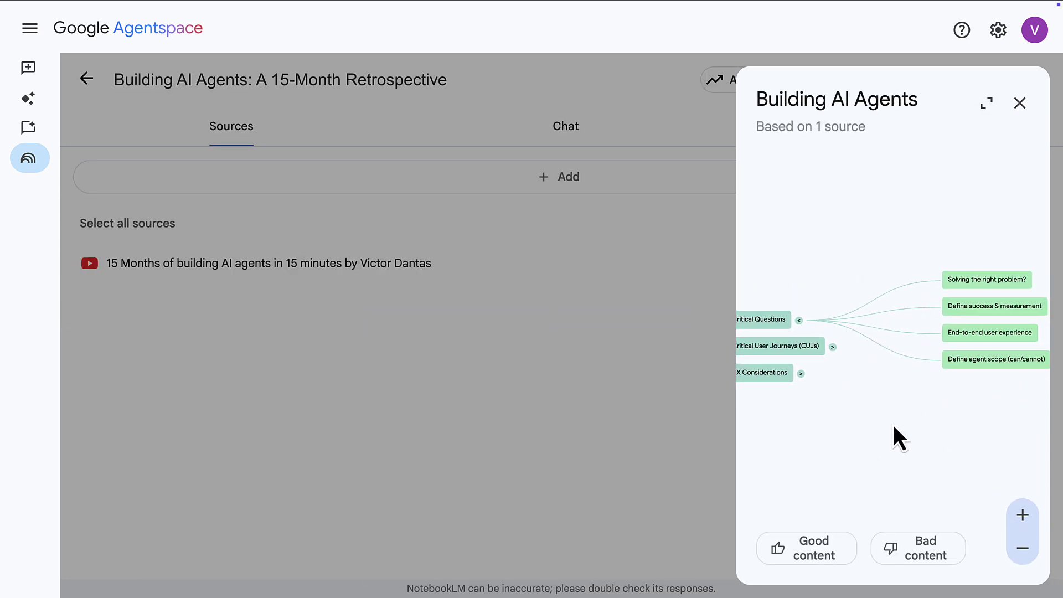
click(833, 296)
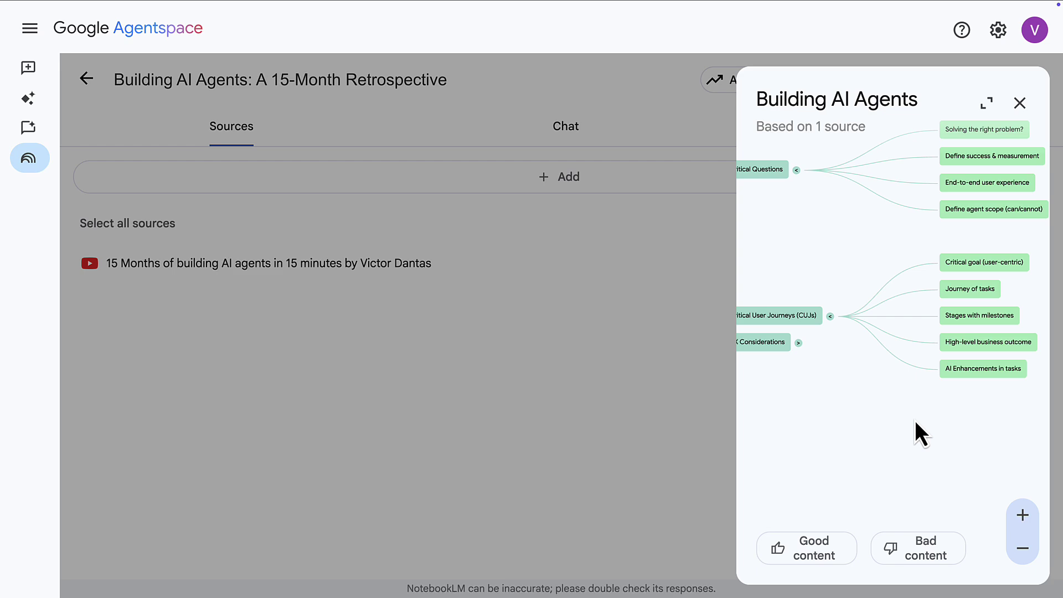
click(858, 350)
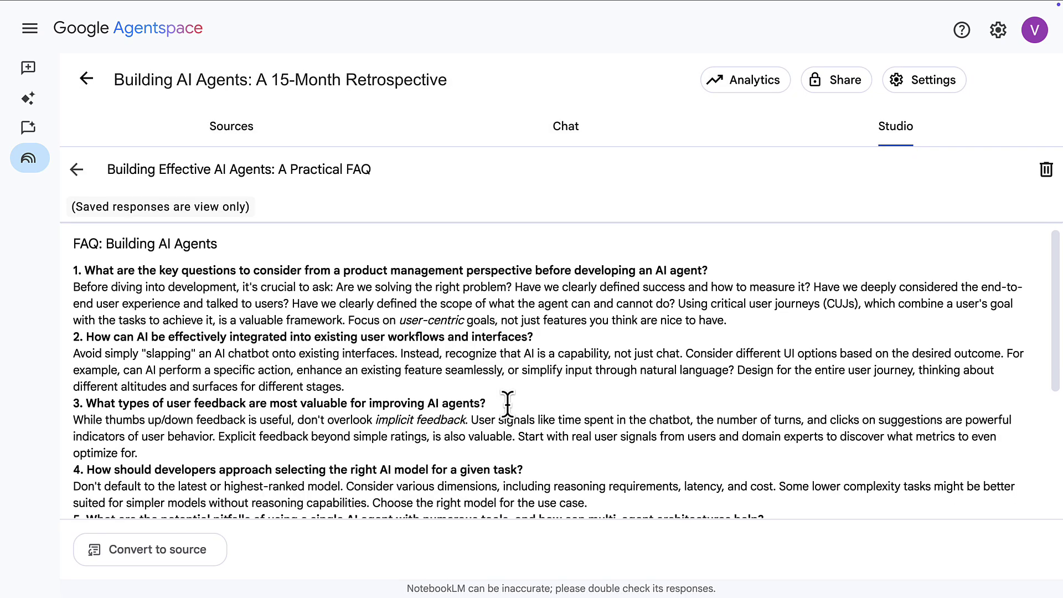
scroll(507, 403, down, 3)
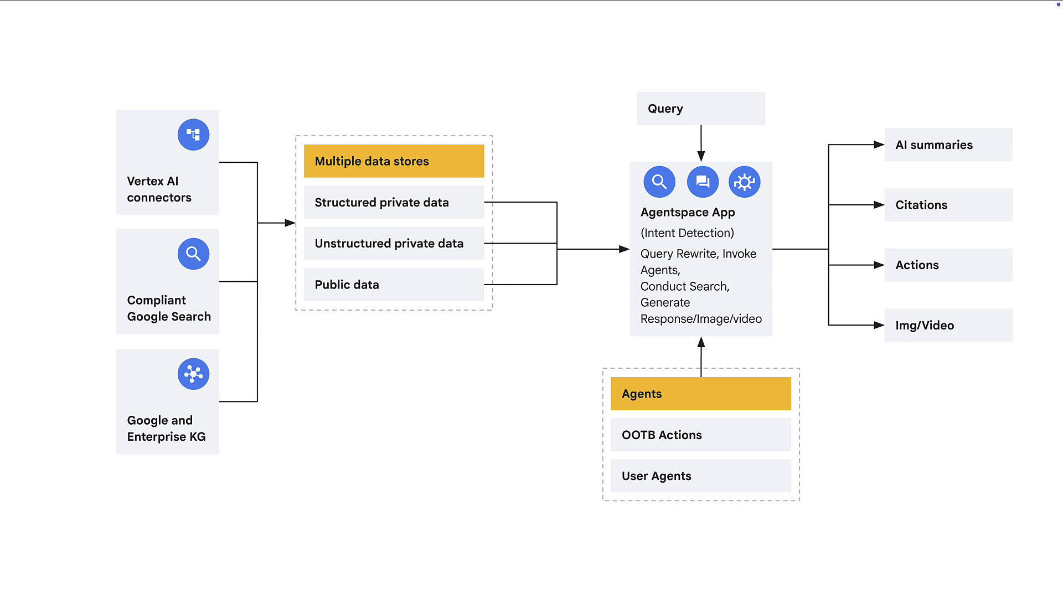
Move to the privacy slide and reveal its six pledges, ending with no training for other customers
key(Right)
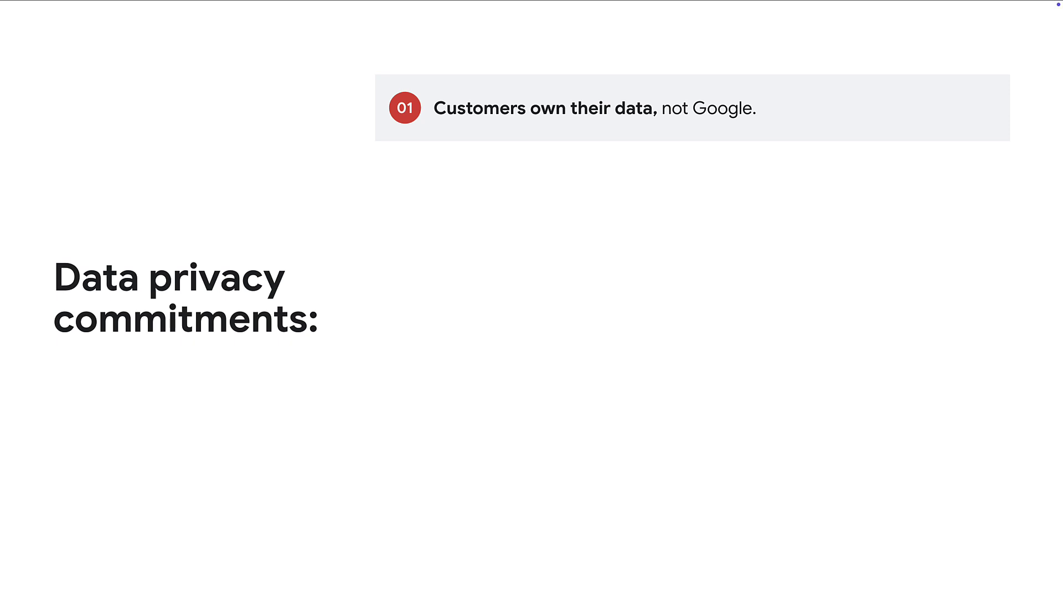
key(Right)
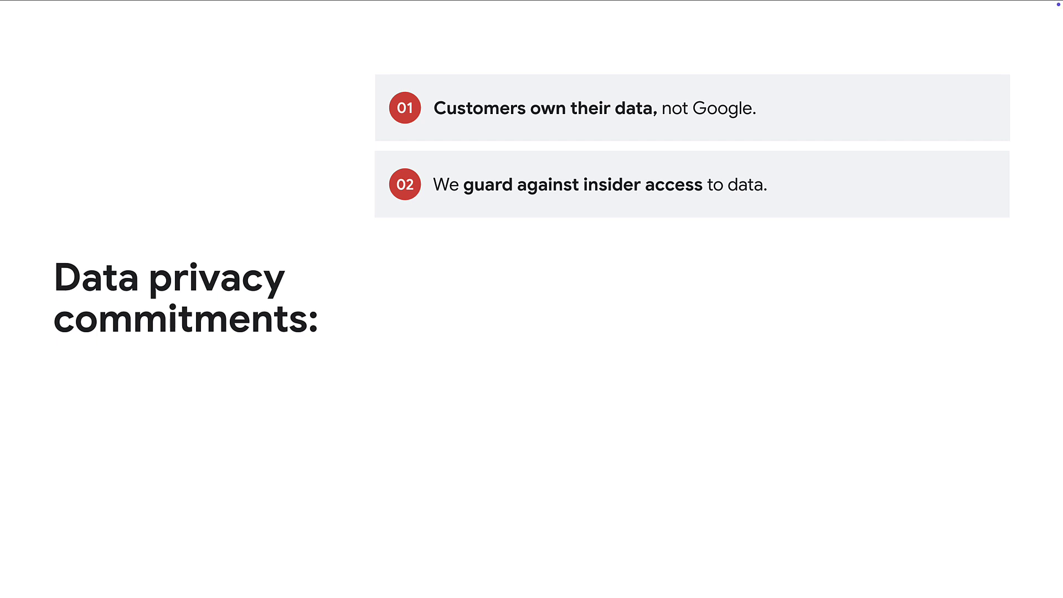
key(Right)
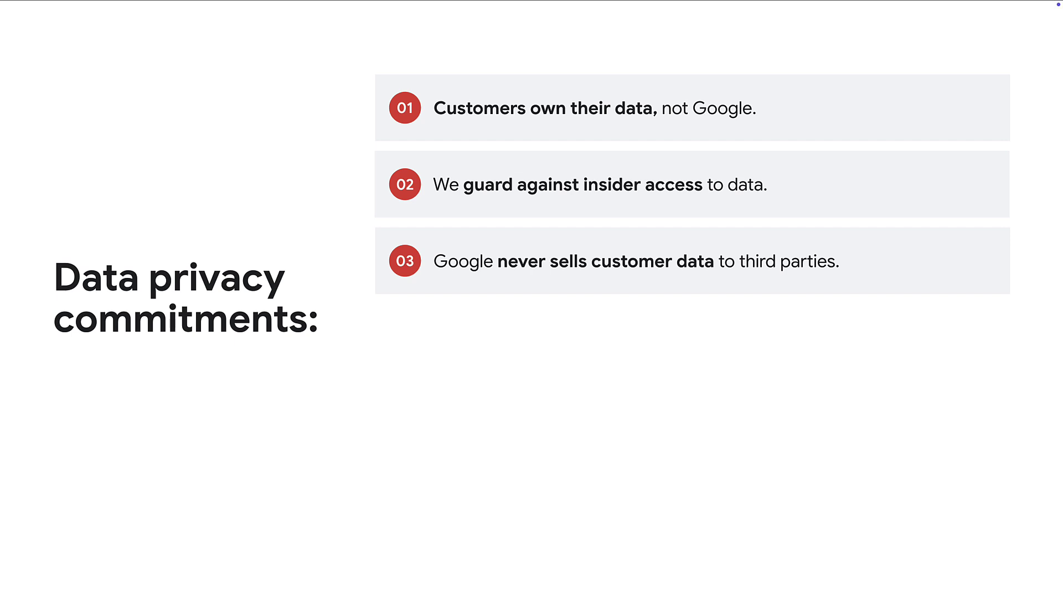
key(Right)
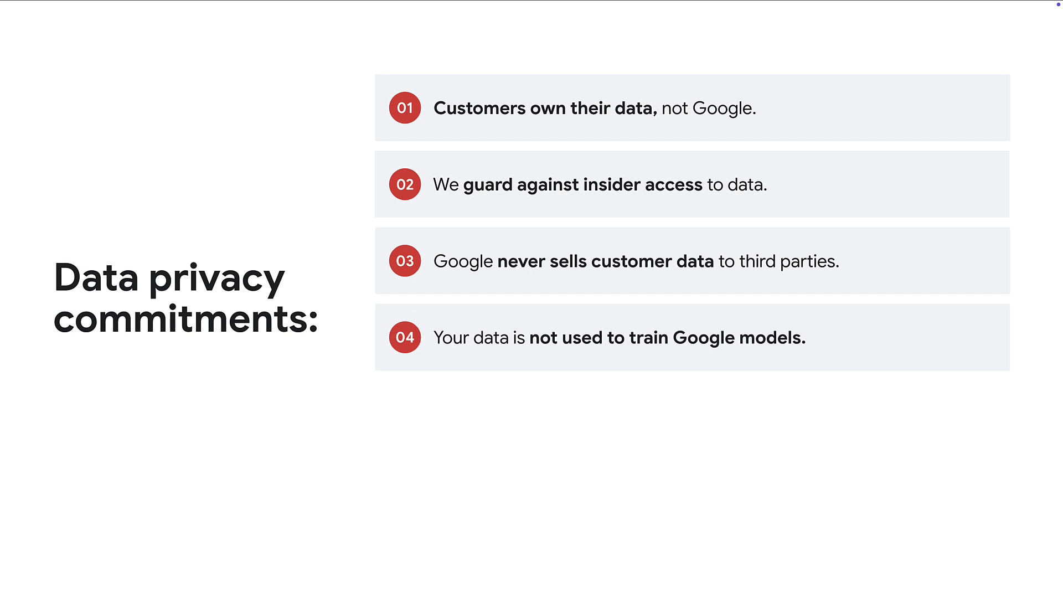
key(Right)
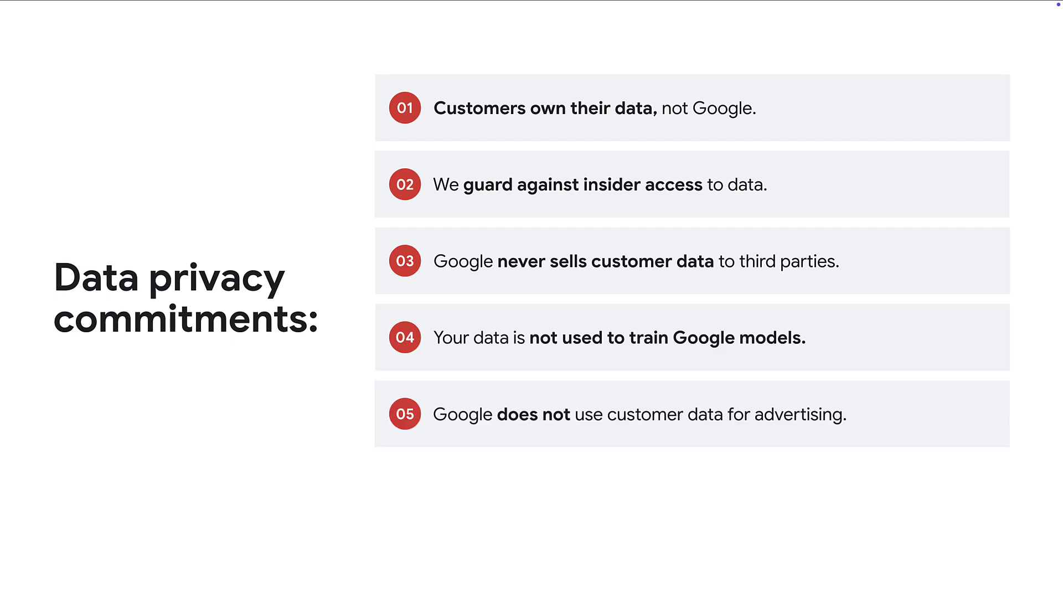
key(Right)
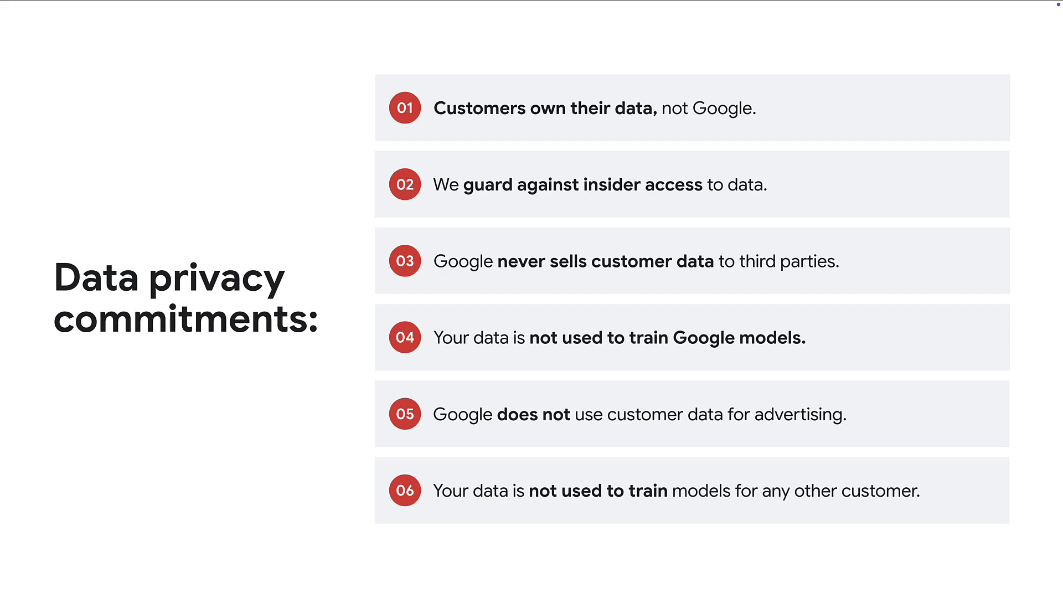